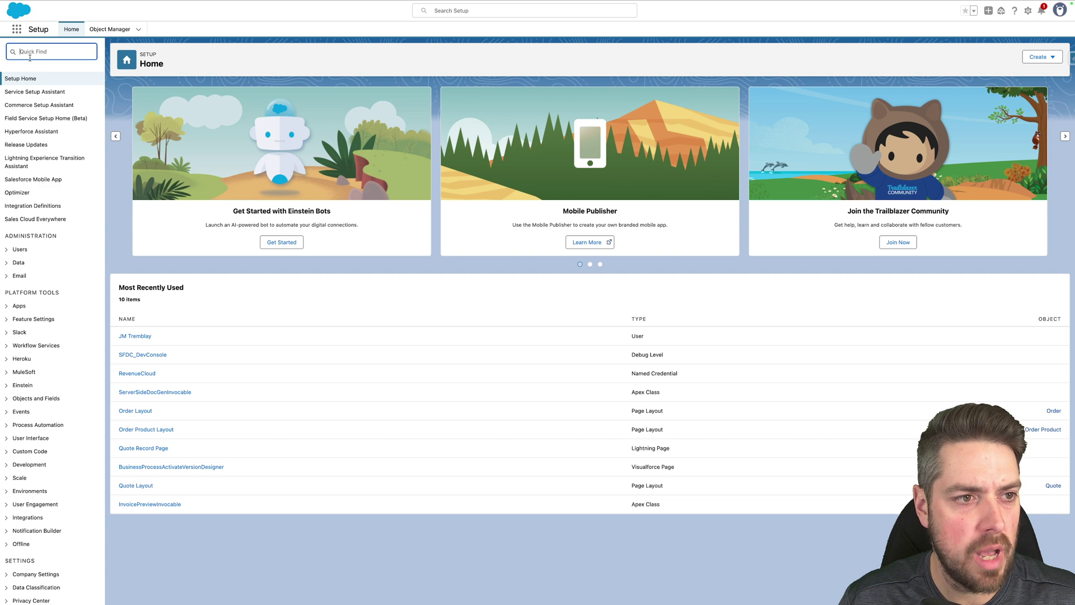
Step: Search Setup for "pricing" and open the Salesforce Pricing Setup page
text(price)
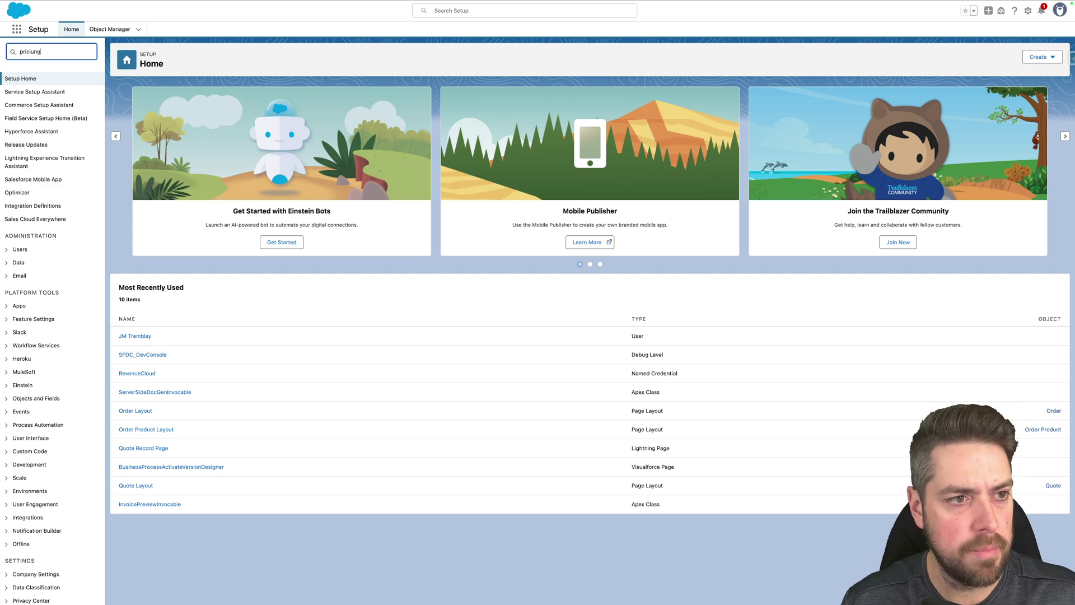
key(BackSpace)
key(BackSpace)
key(BackSpace)
text(icing)
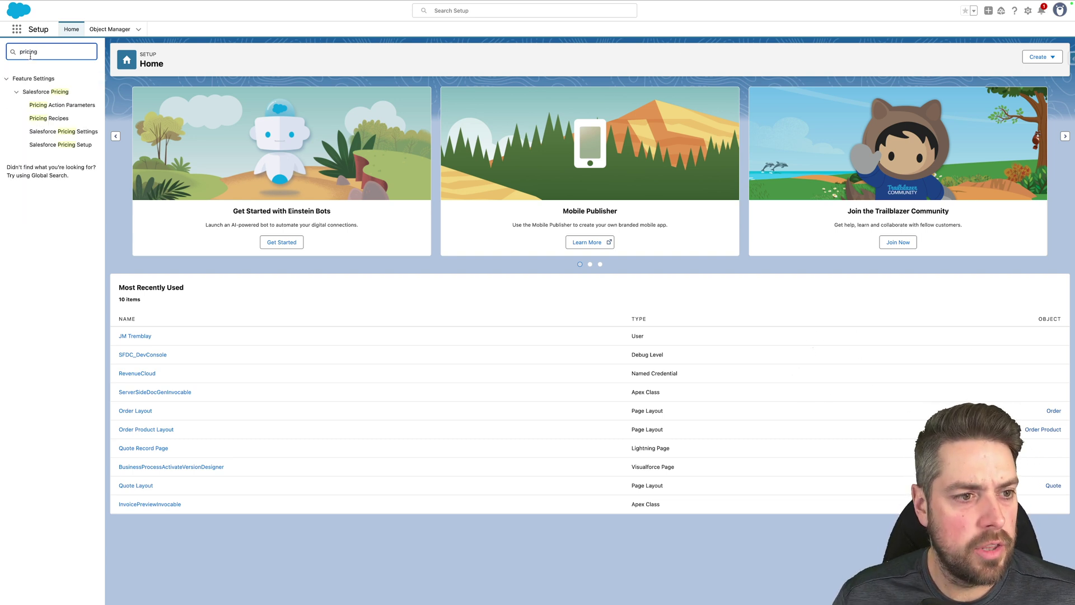
click(35, 141)
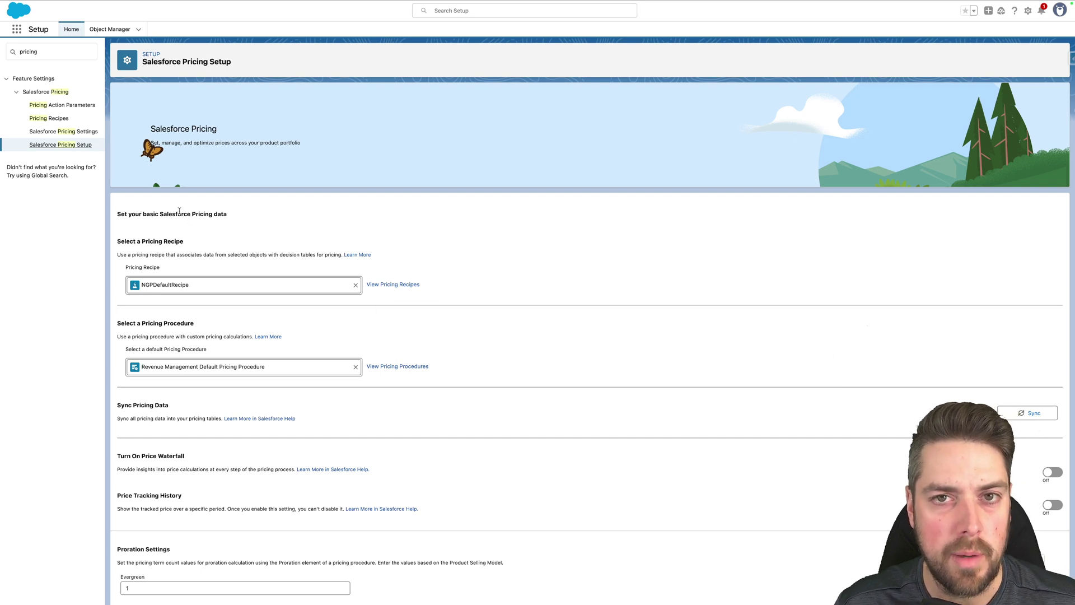
Step: Find Decision Tables in Setup and open the Price Book Entries V2 table to examine its details
double_click(38, 51)
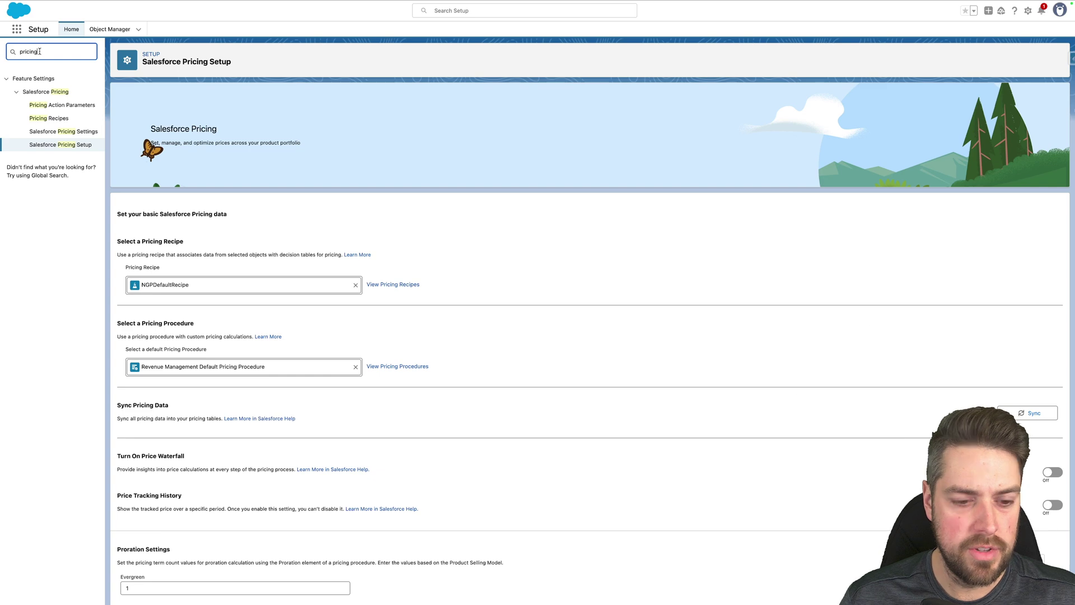
text(decision)
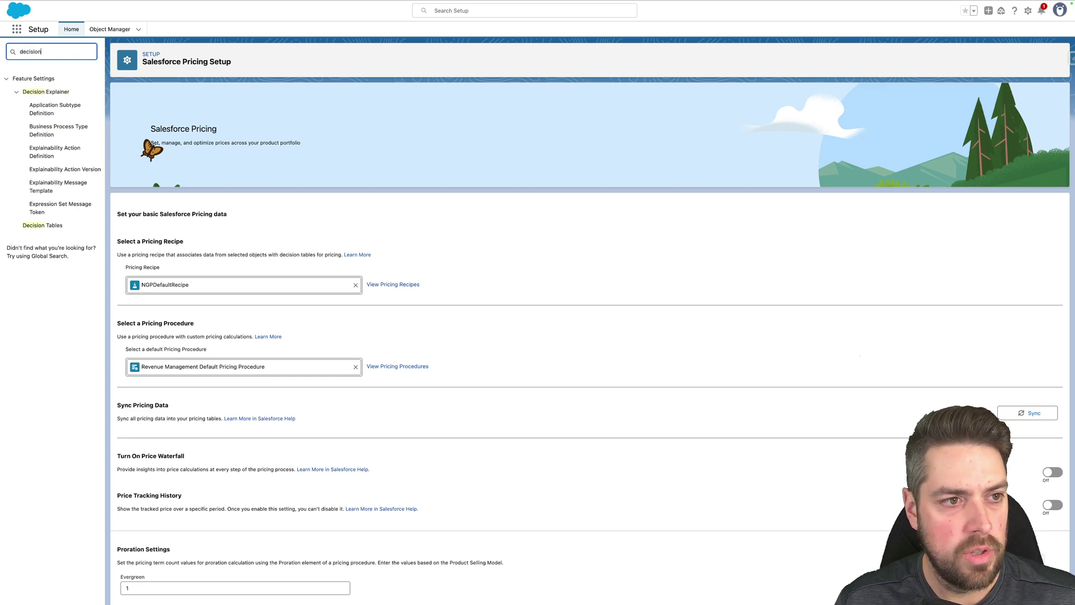
click(50, 225)
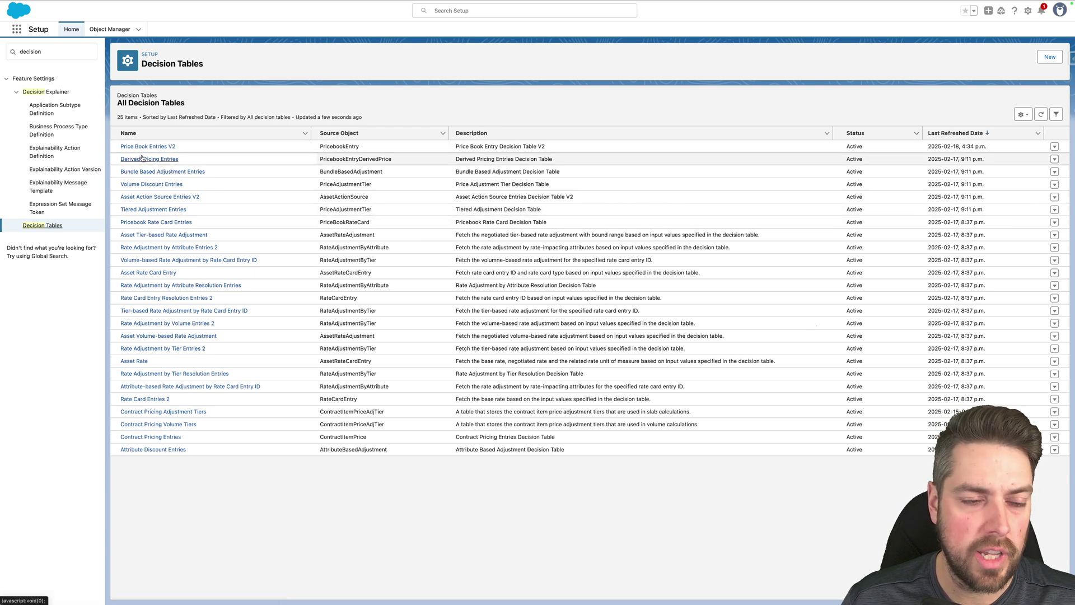
click(161, 150)
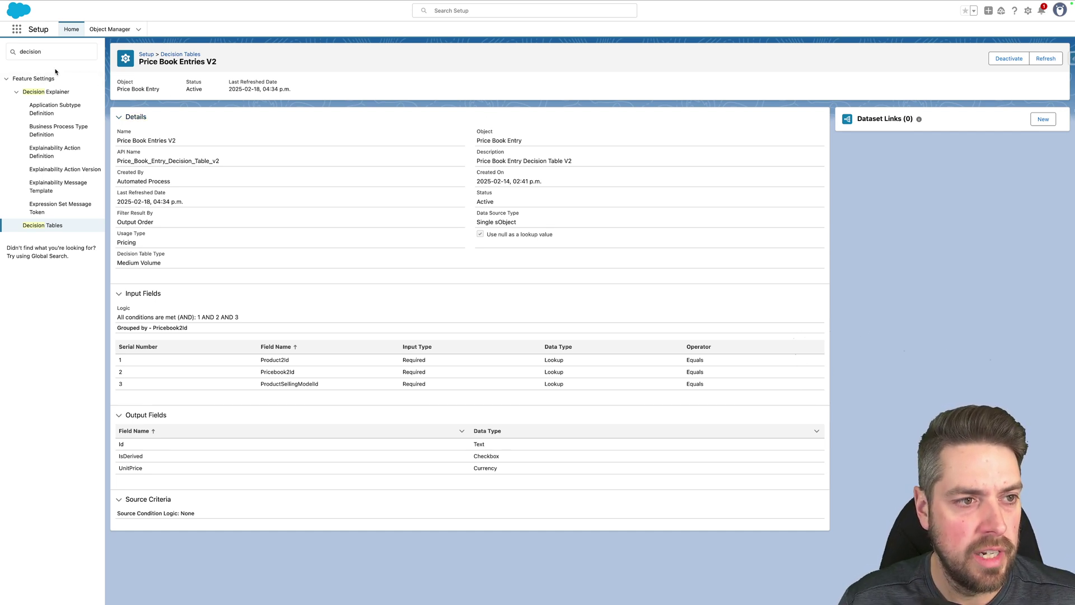
Step: Go to Flows in Setup, create a Screen Flow from scratch and dismiss the Einstein assistant
double_click(64, 54)
text(flows)
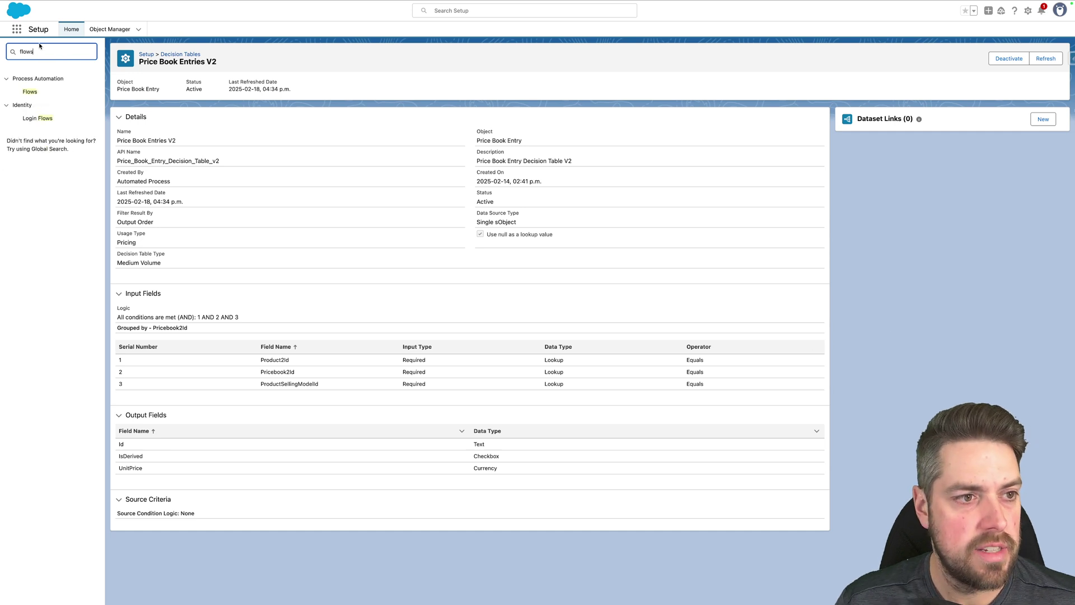
click(30, 92)
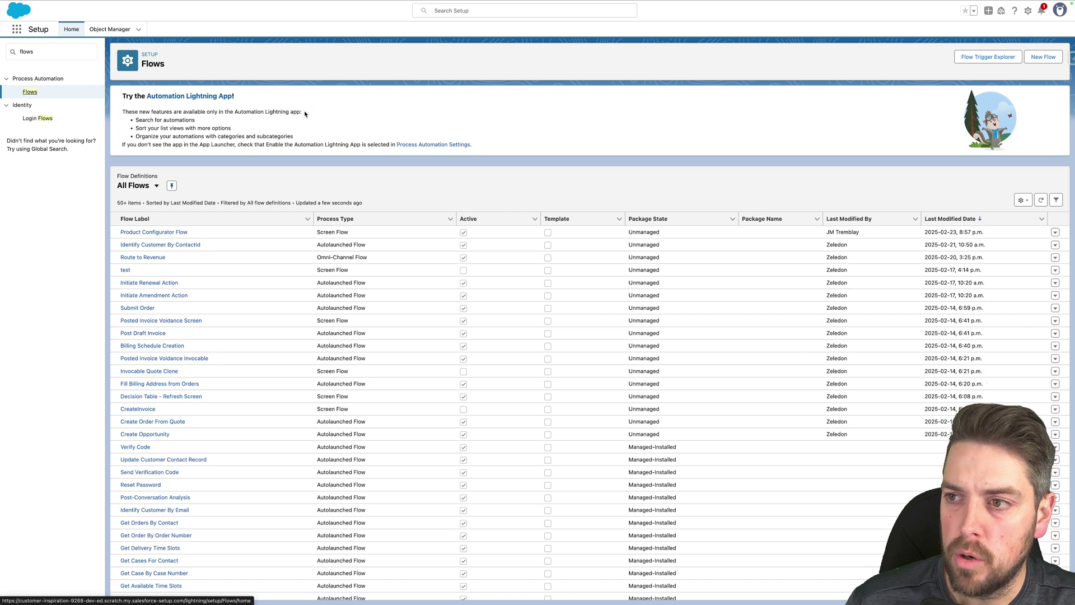
click(1053, 53)
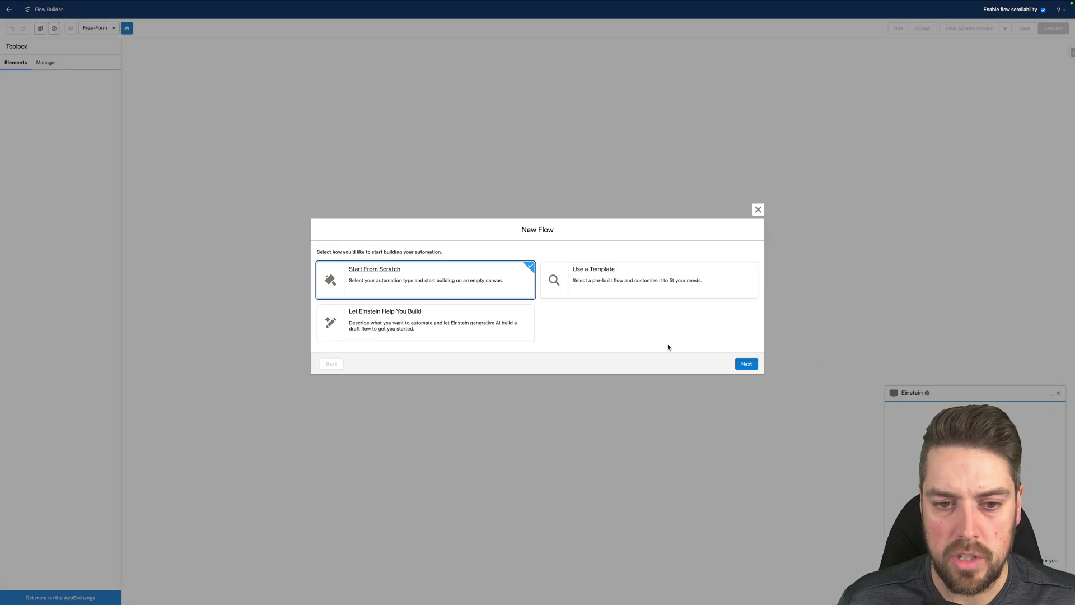
click(750, 366)
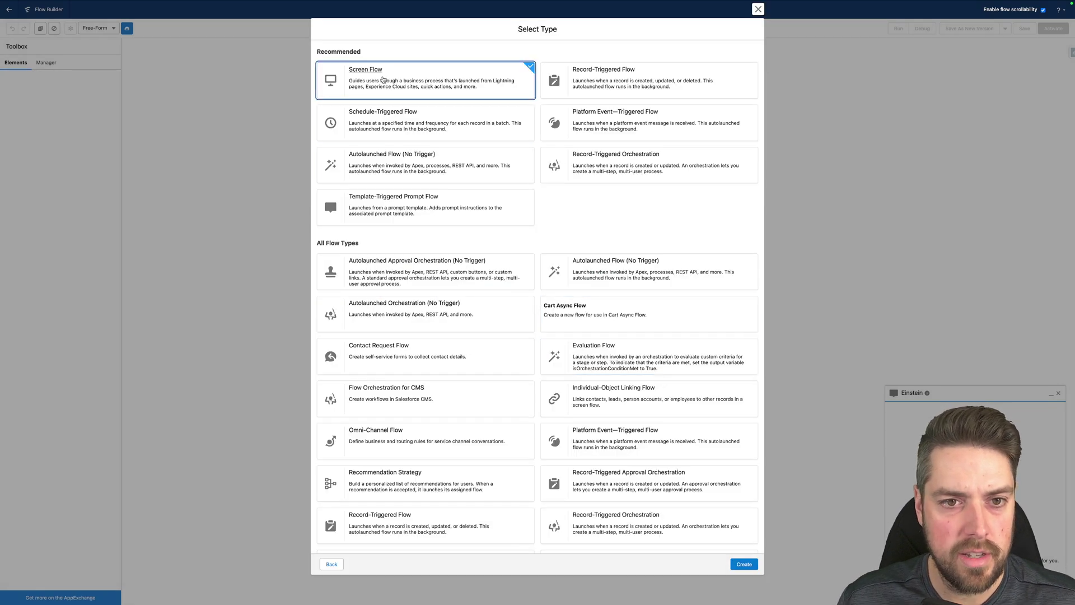
click(744, 565)
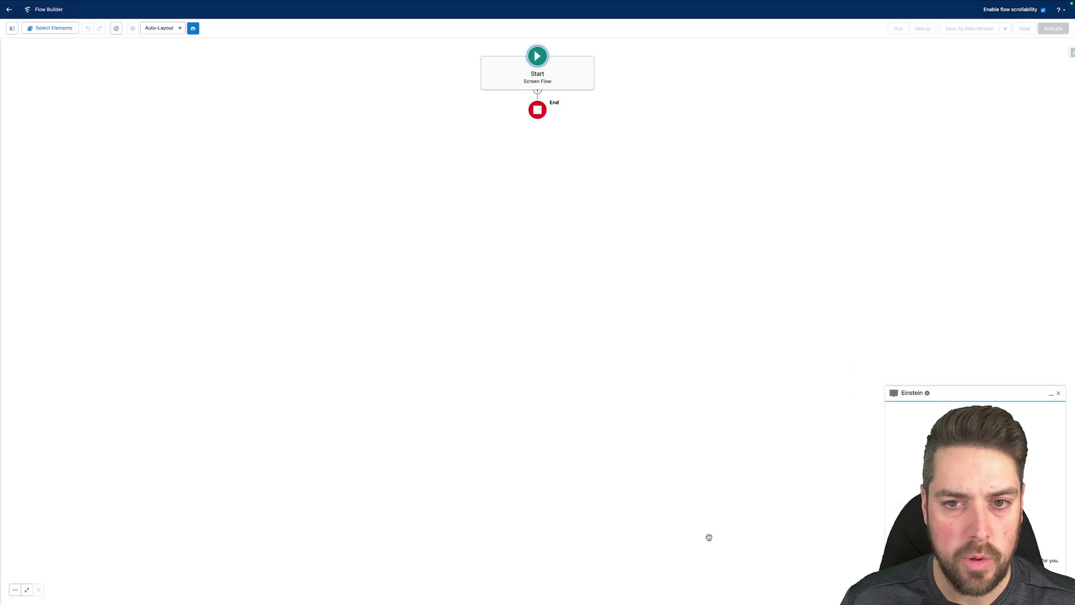
click(1058, 393)
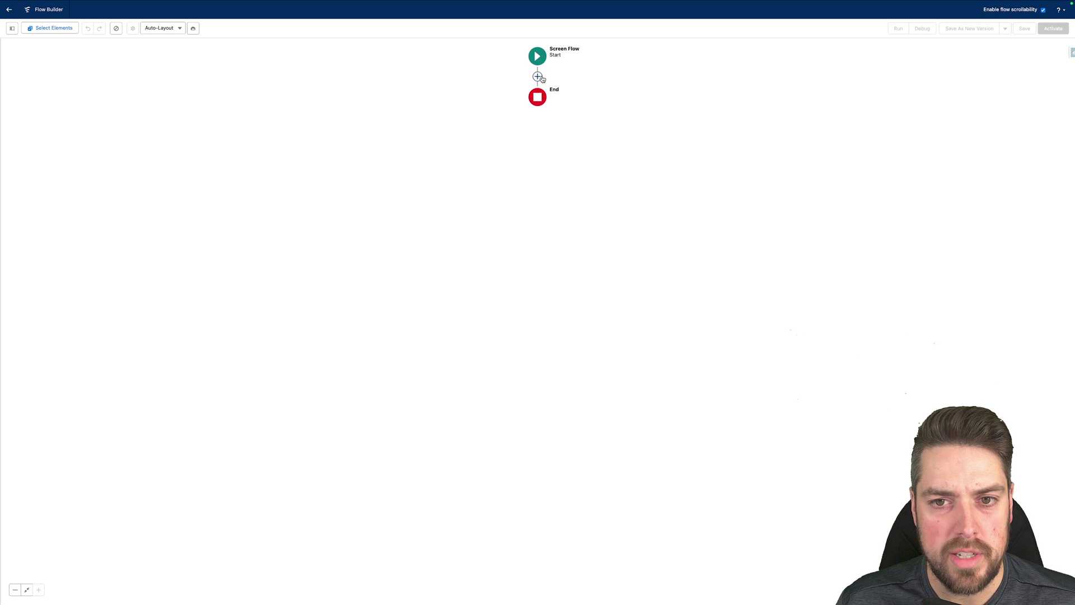
Step: Add a Get Records element labelled "Decision Tables" after Start, with Decision Table as its object
click(538, 77)
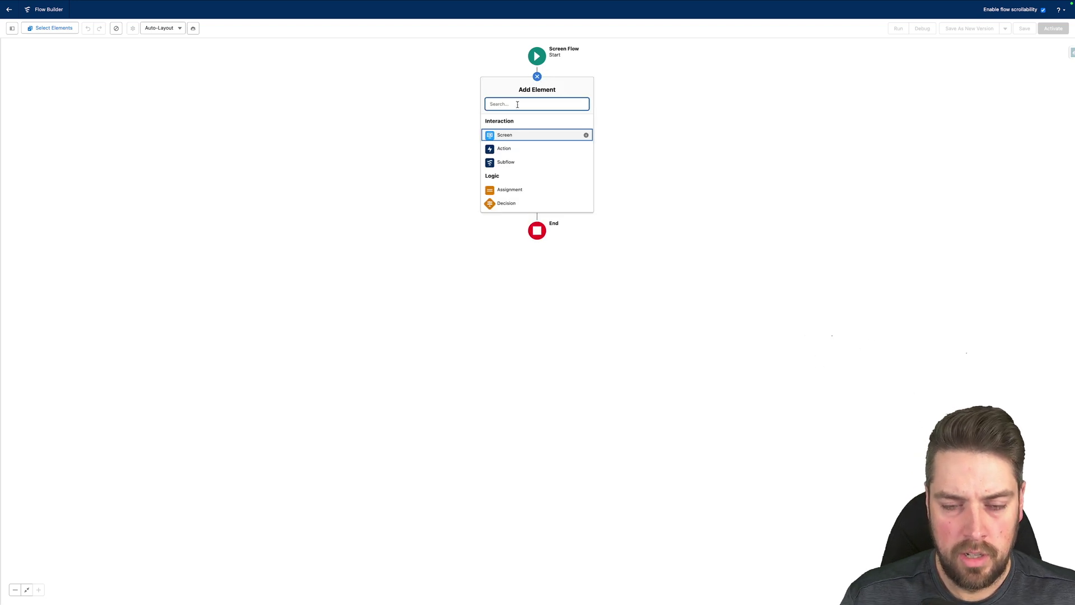
text(get)
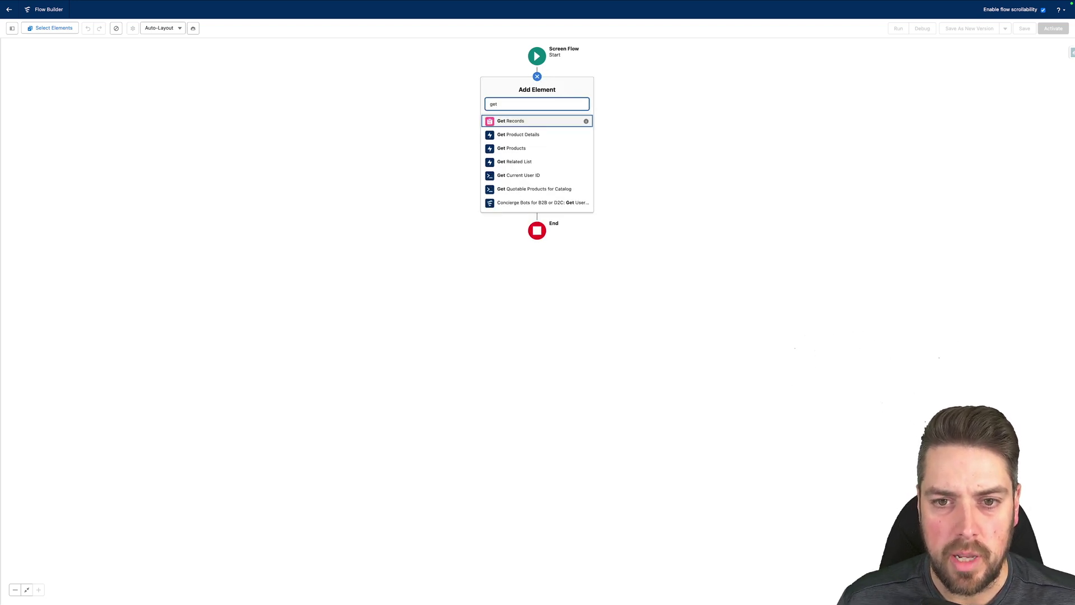
click(528, 121)
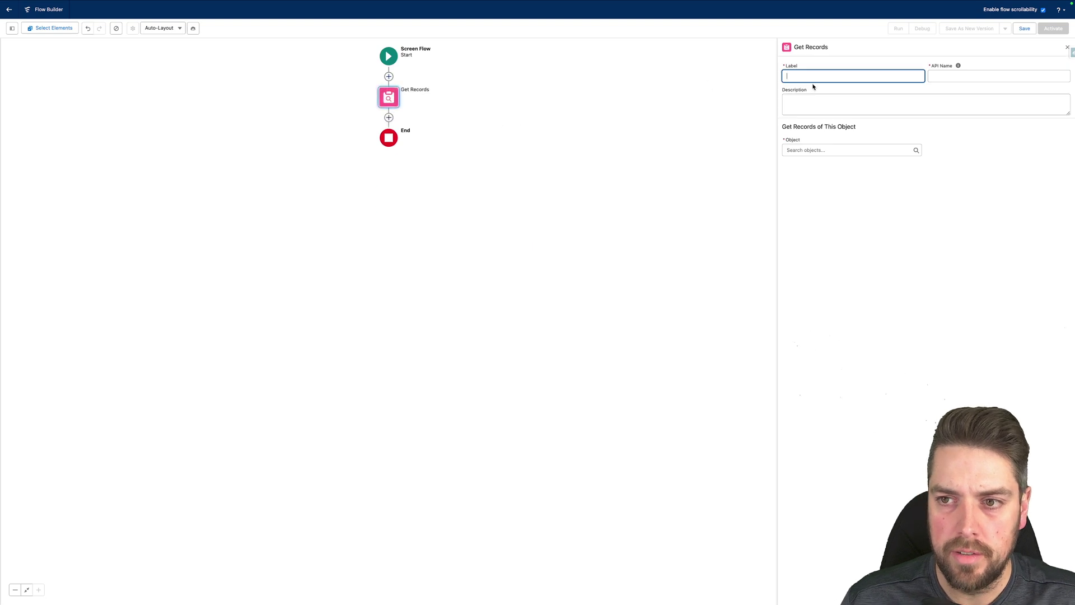
text(Decision Ta)
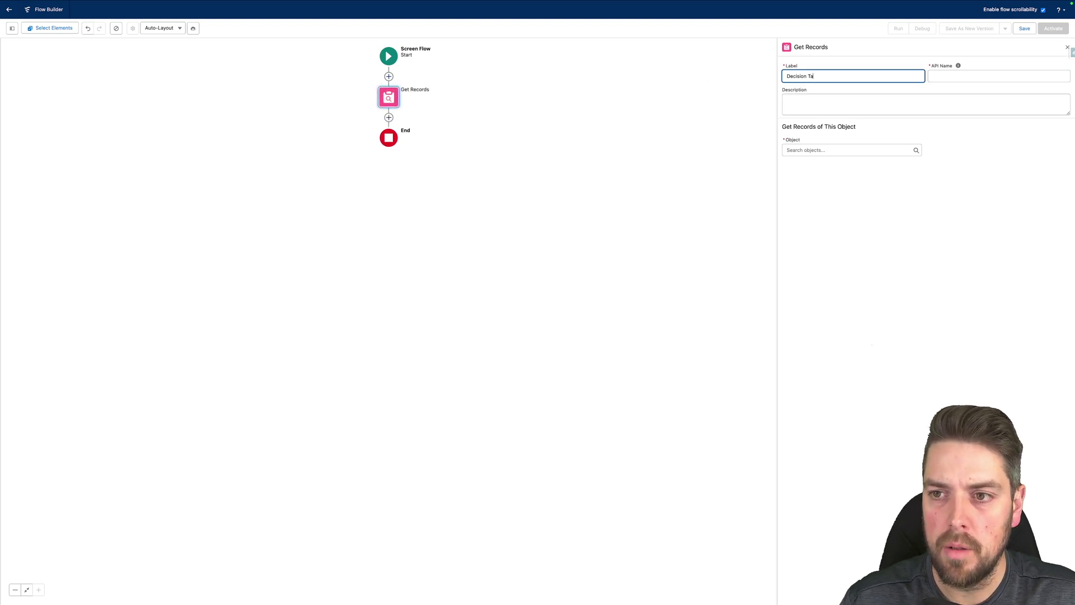
text(bles)
click(958, 65)
click(830, 149)
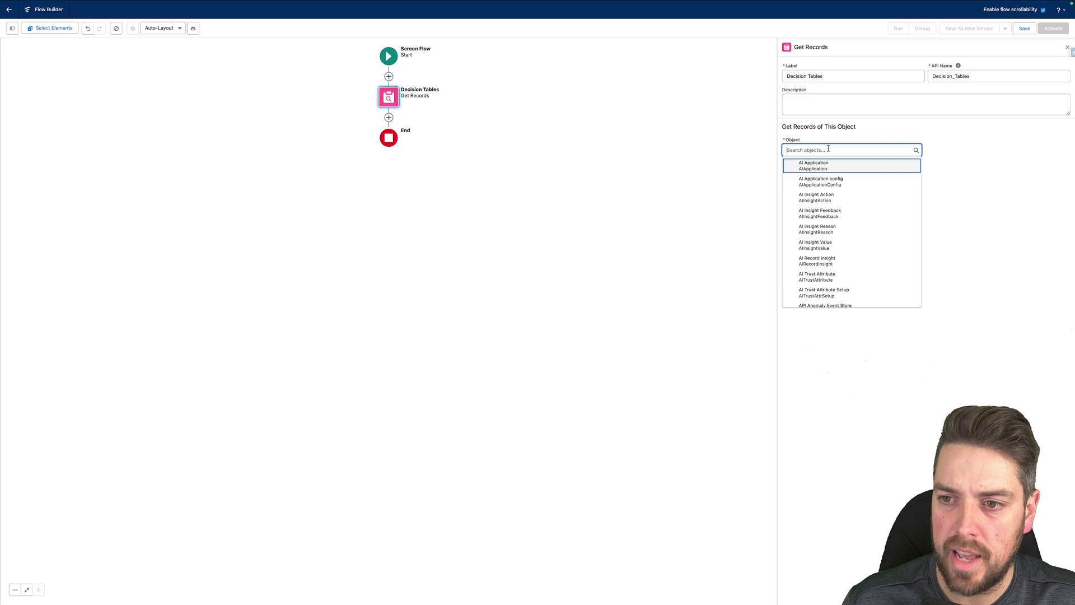
text(decision ta)
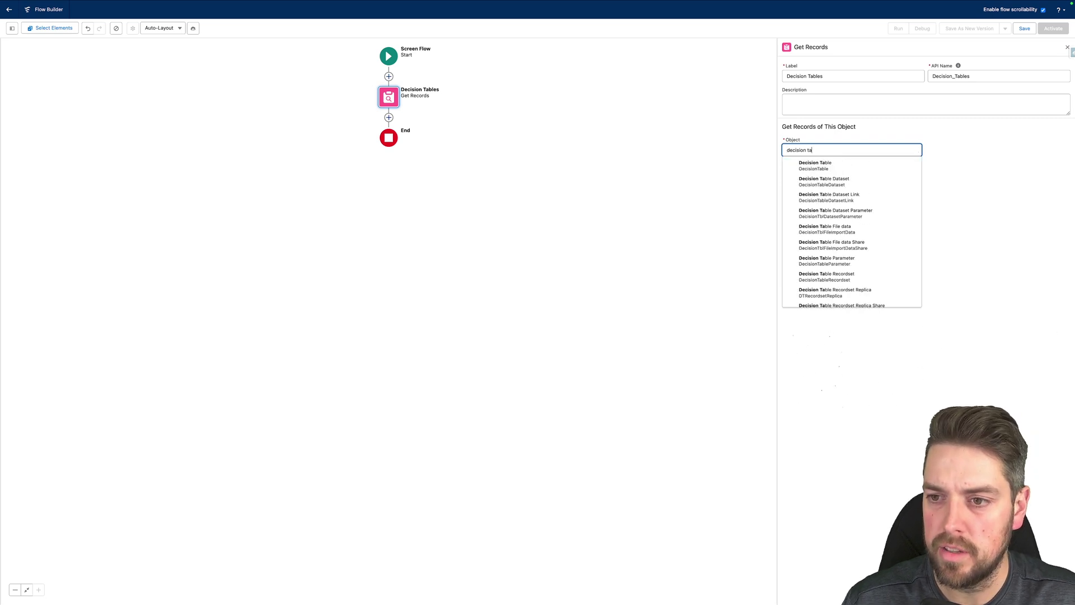
click(816, 165)
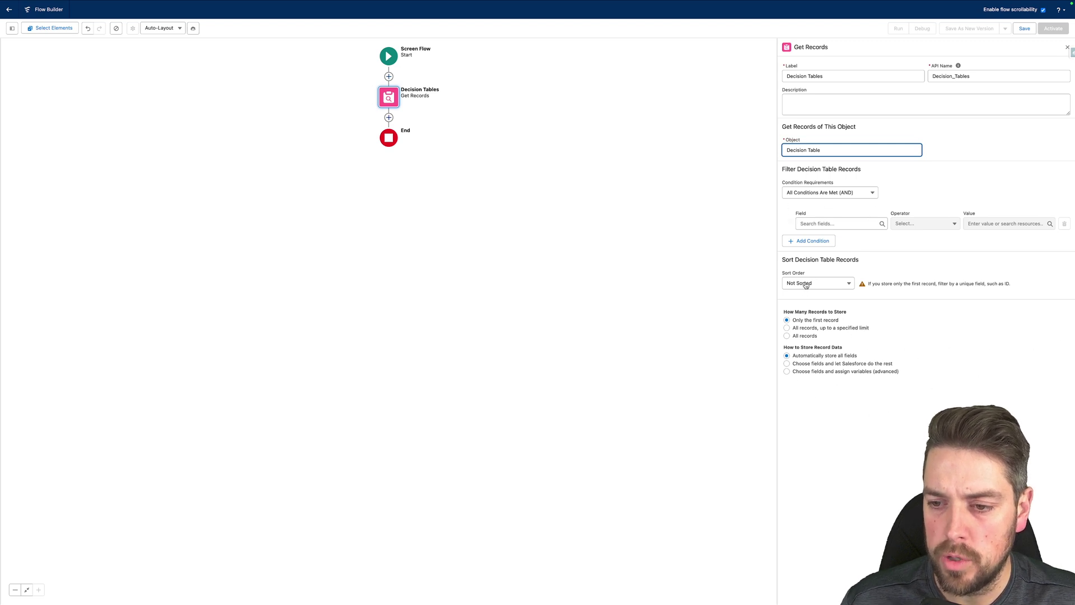
Step: Set the Get Records element to store all records and use no filter conditions, retrieving every Decision Table record
click(798, 336)
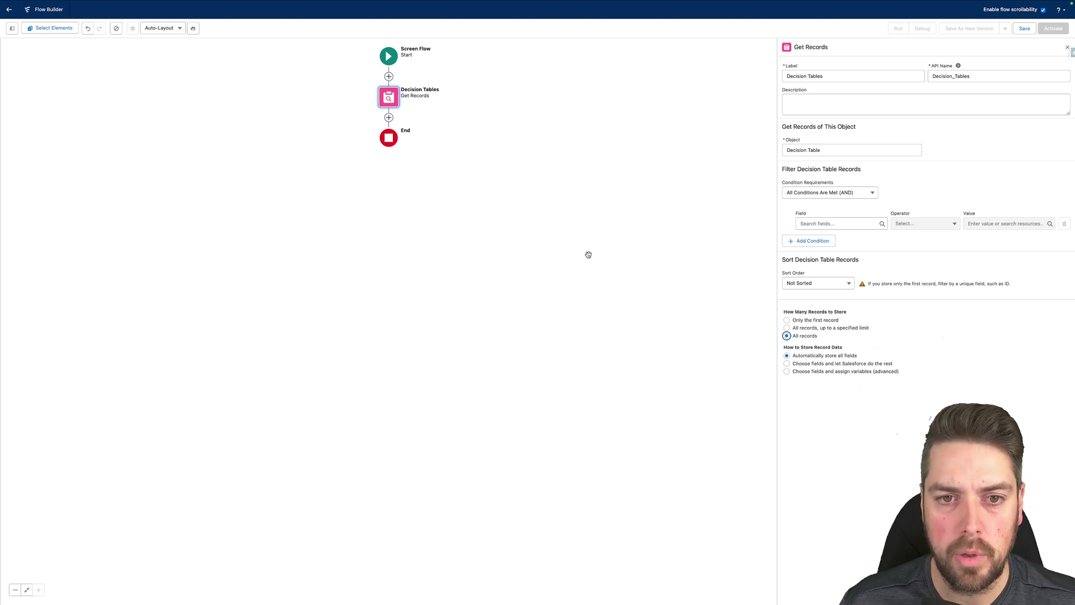
click(388, 118)
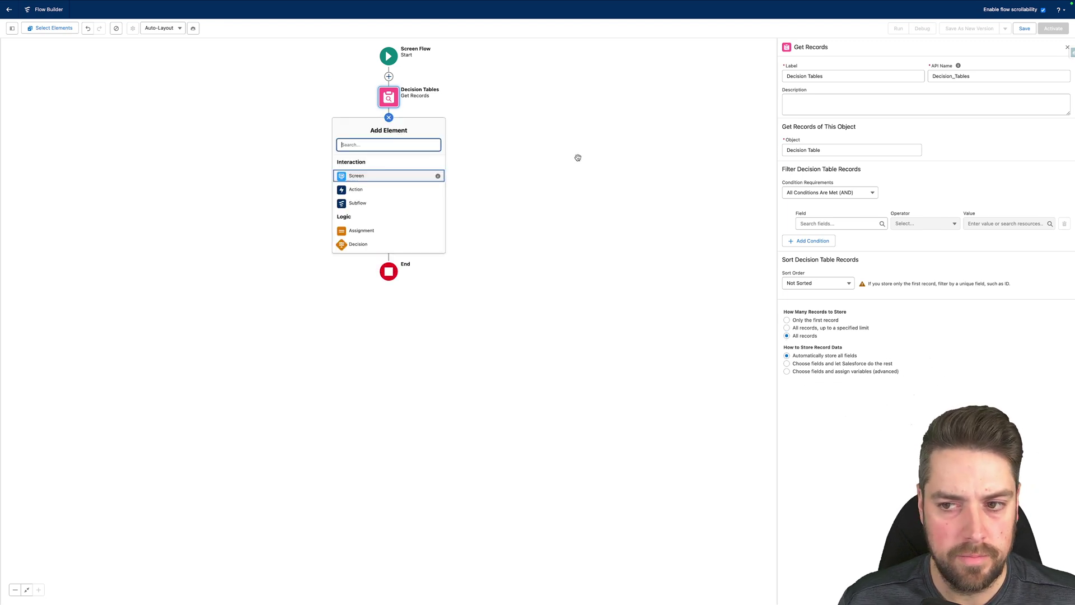
click(807, 192)
click(815, 212)
Step: Add a Screen element labelled "Decision Table Refresh" after the Decision Tables Get Records element
click(372, 145)
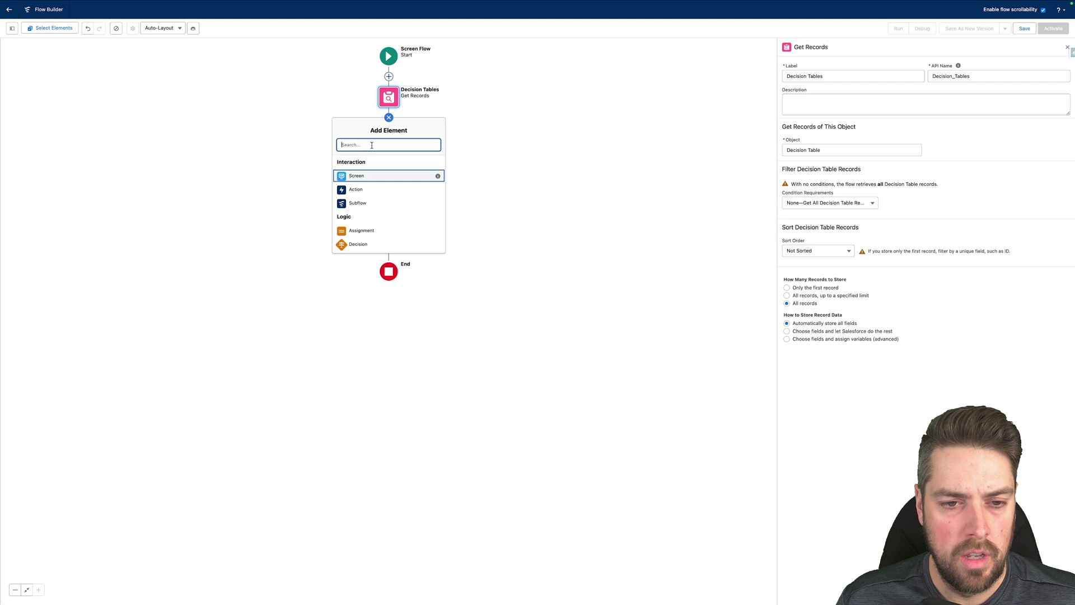
click(356, 176)
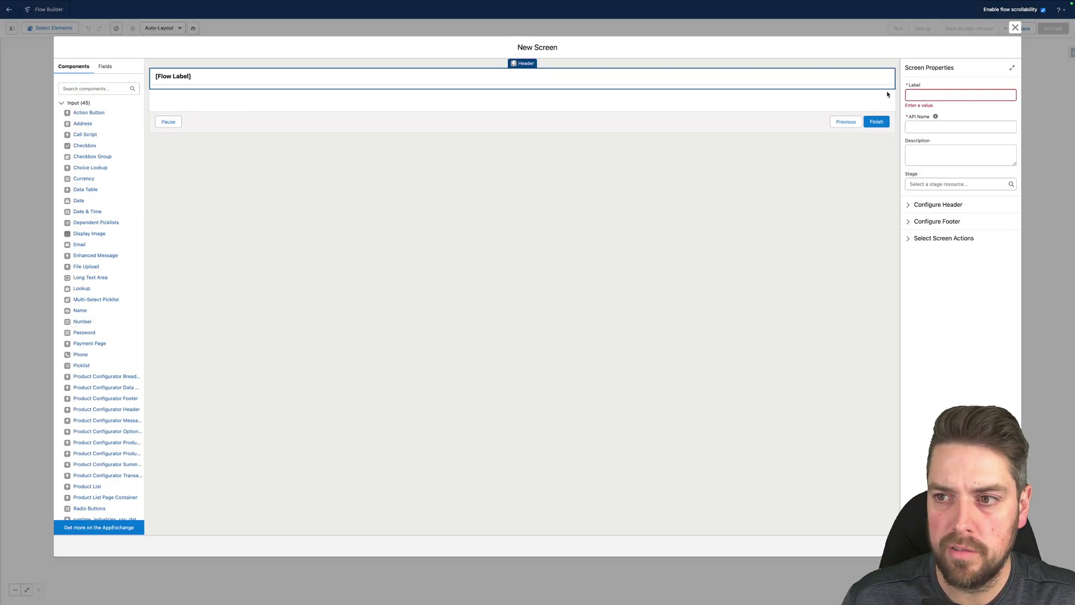
text(Decision Table Refresh)
key(Tab)
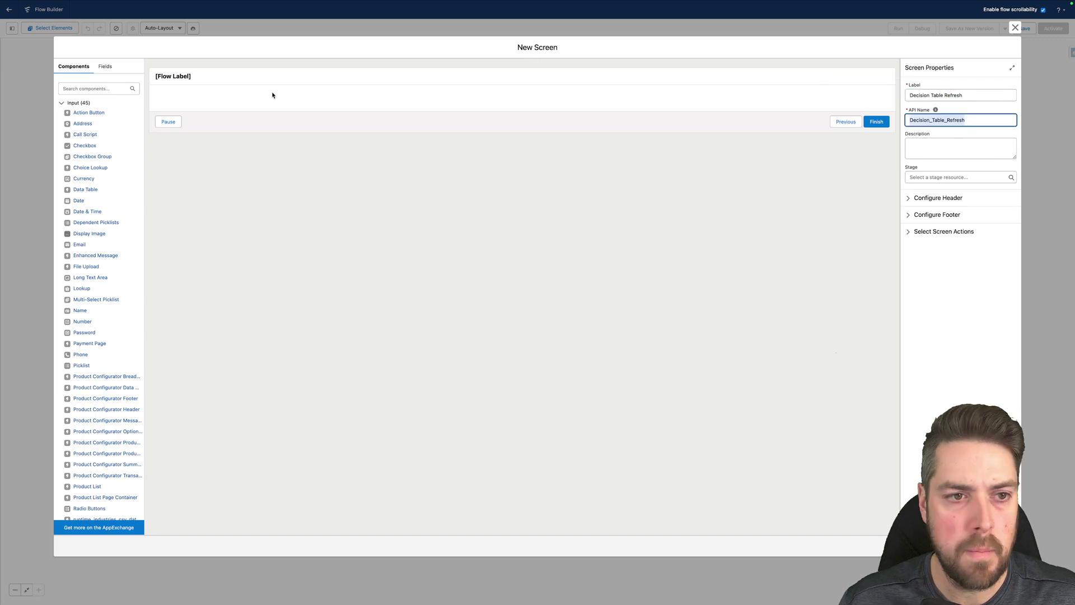
Step: Add a Data Table component with API name DecisionTables and label "Decision Tables", using the label as the table title
click(112, 89)
text(data)
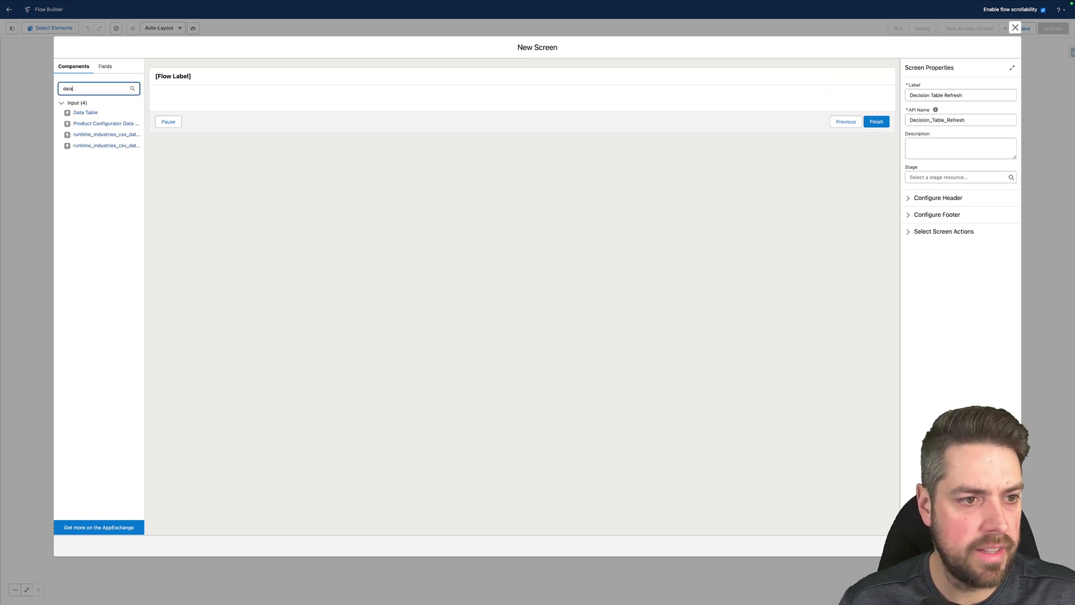
click(125, 113)
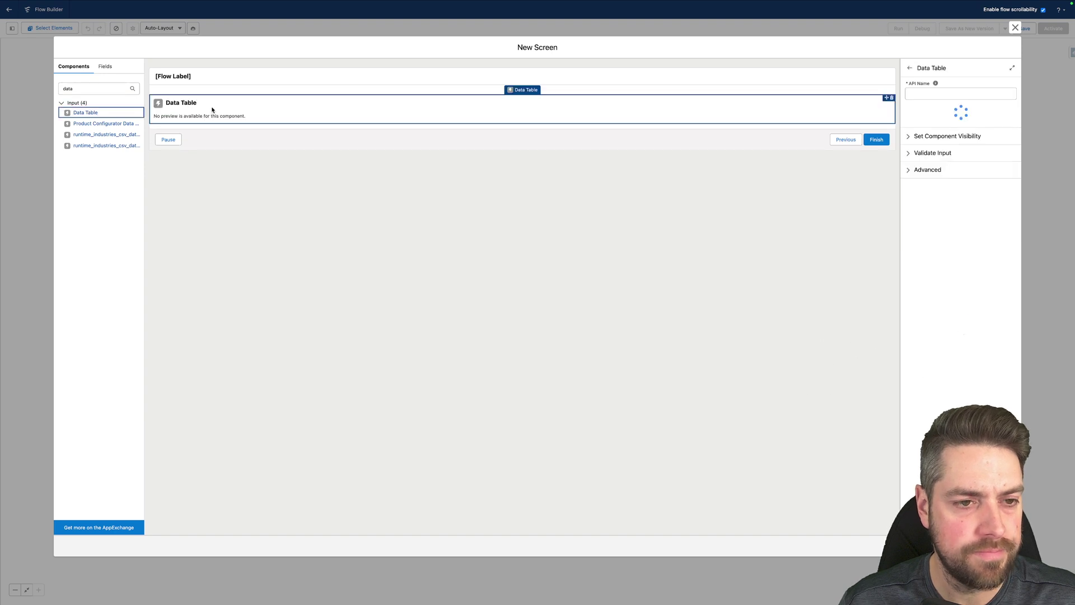
click(1007, 94)
text(D)
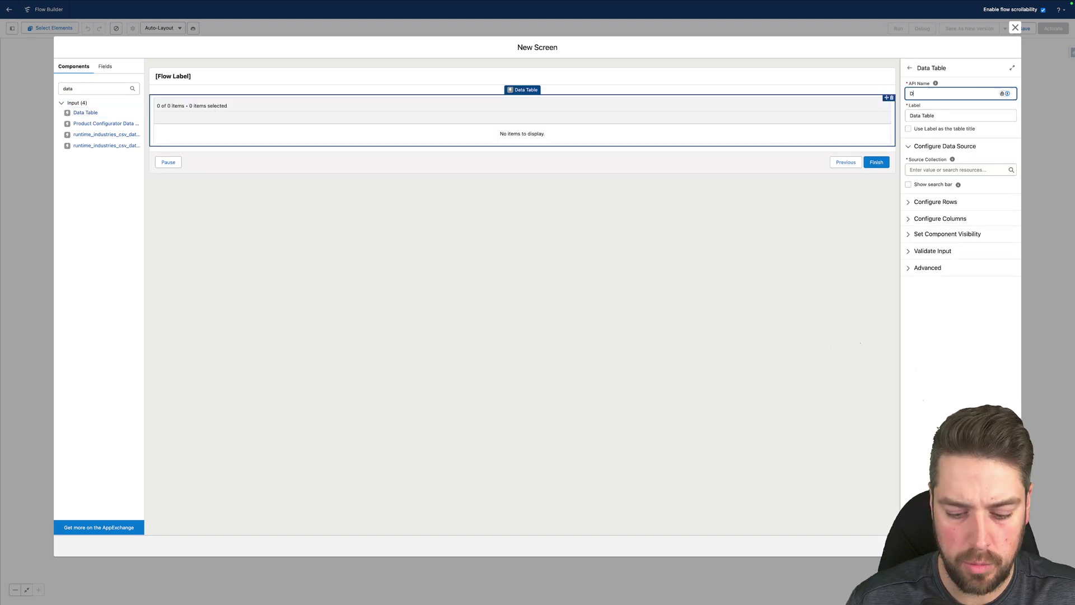
text(ecisionTables)
key(Tab)
text(Decisiio)
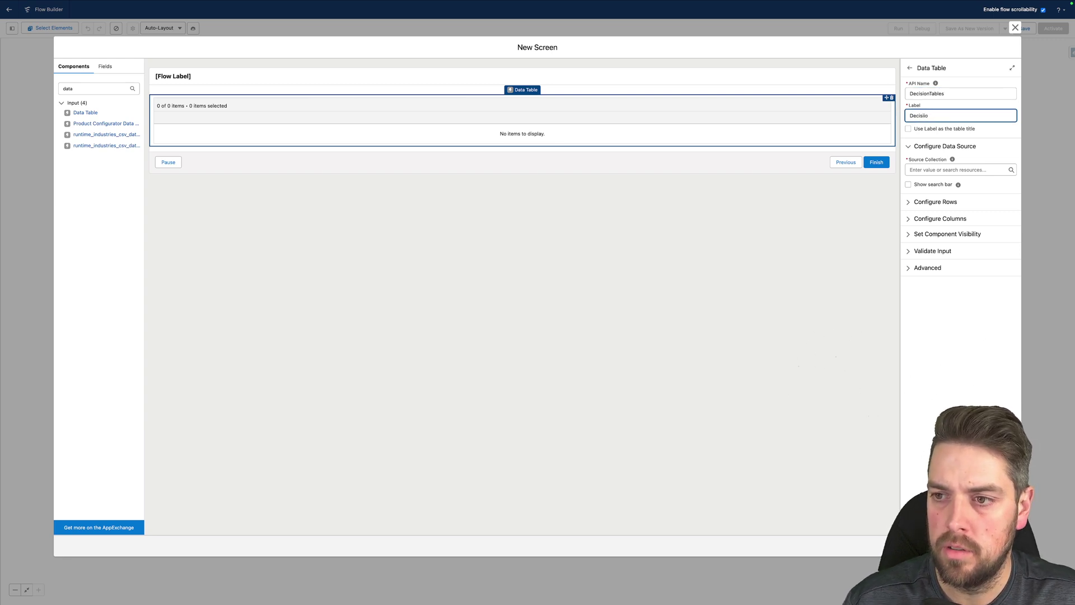
text(nbTable)
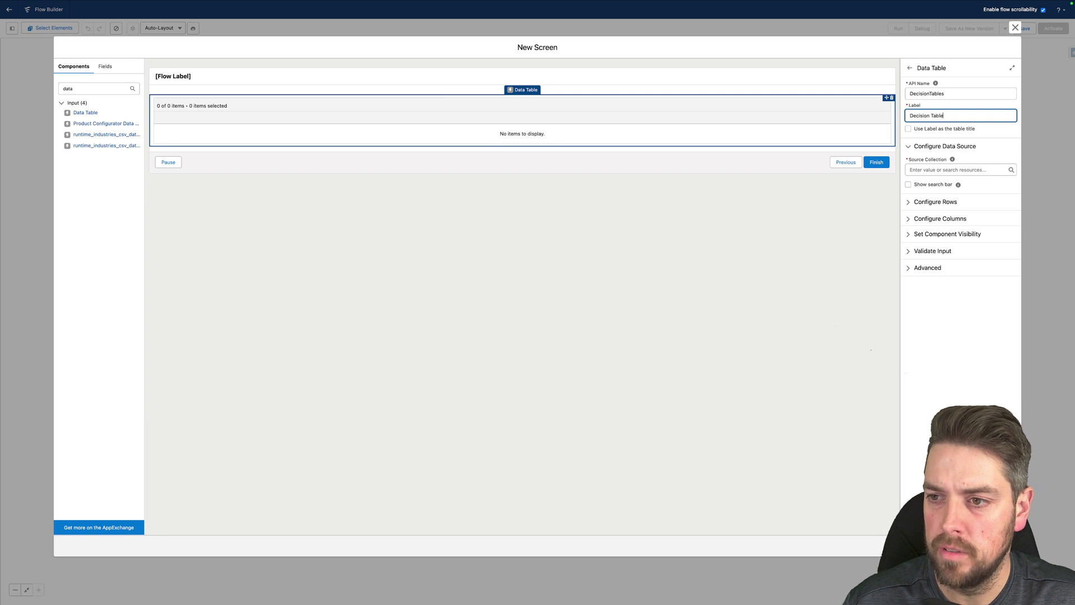
click(940, 130)
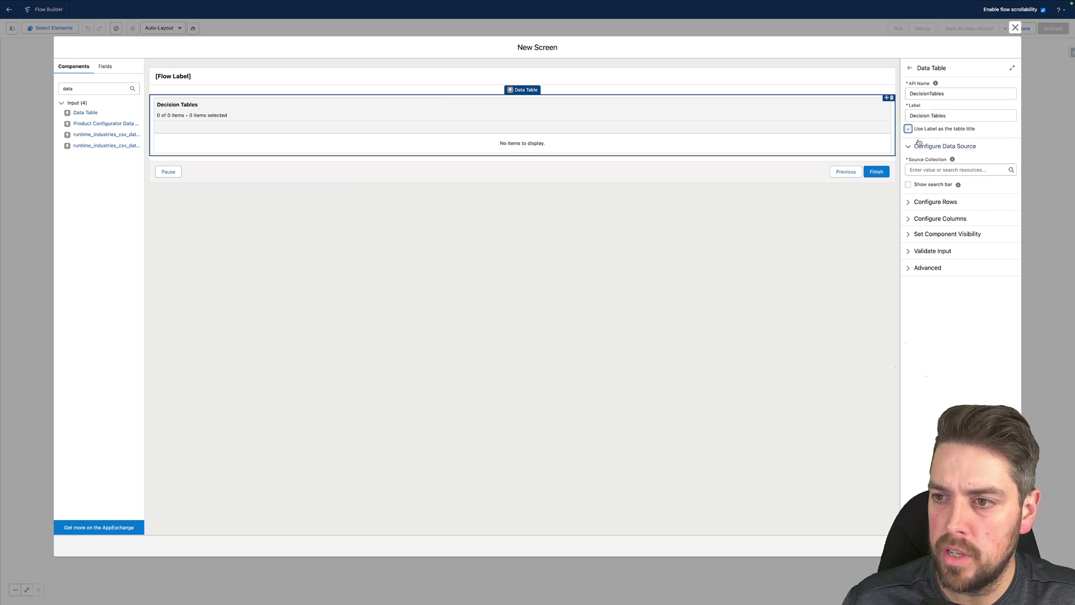
Step: Set the data table's source collection to Decision Tables from Decision_Tables and its row selection mode to Single
click(946, 169)
click(944, 216)
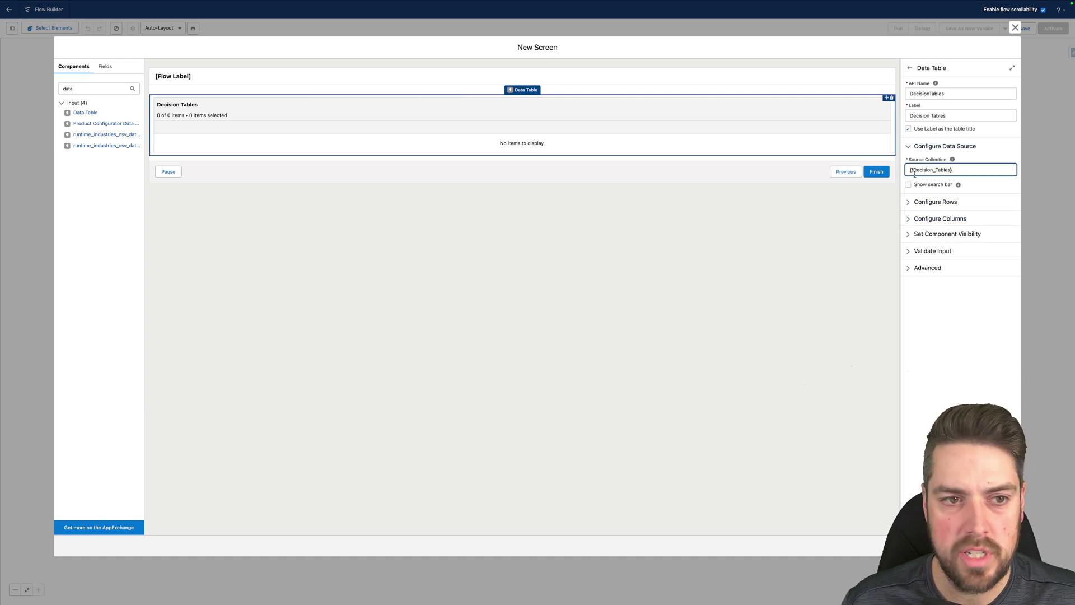
click(932, 202)
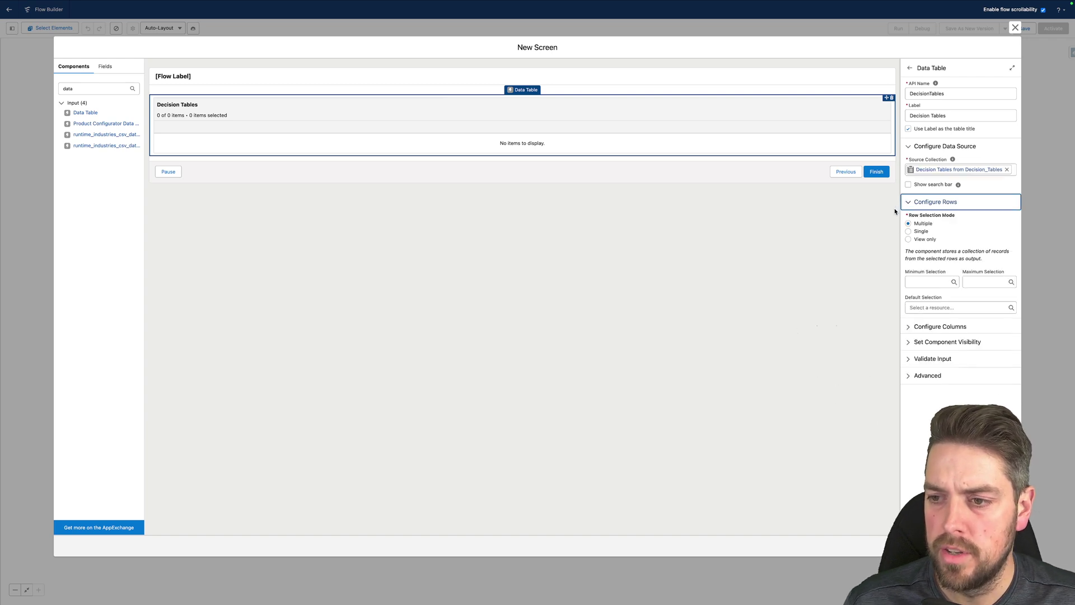
click(909, 231)
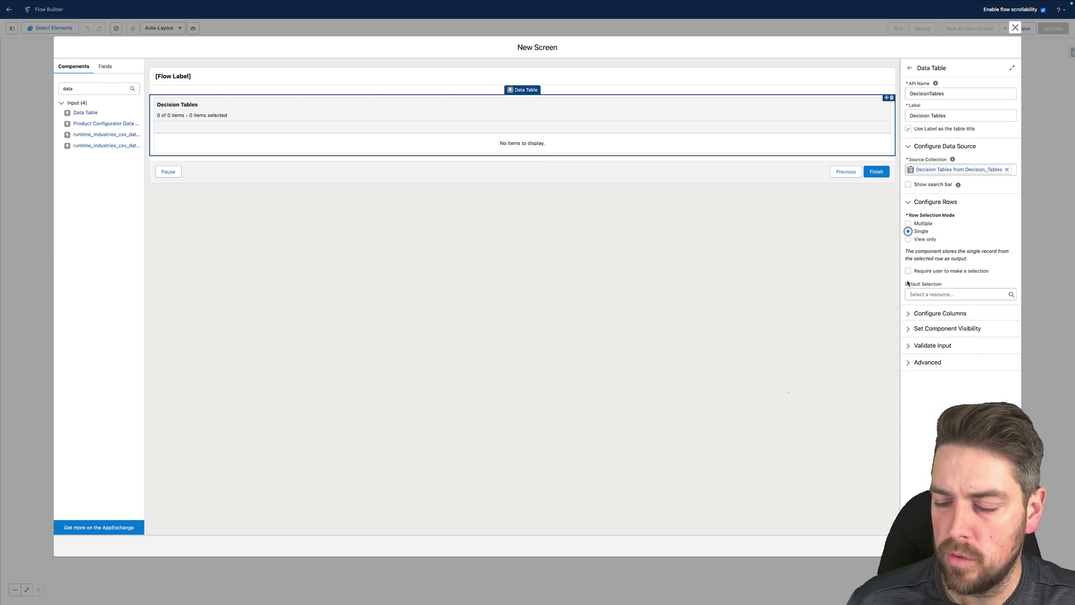
Step: Configure the data table's columns with the source fields MasterLabel, LastSyncDate and Last Incremental Refresh Date
click(908, 316)
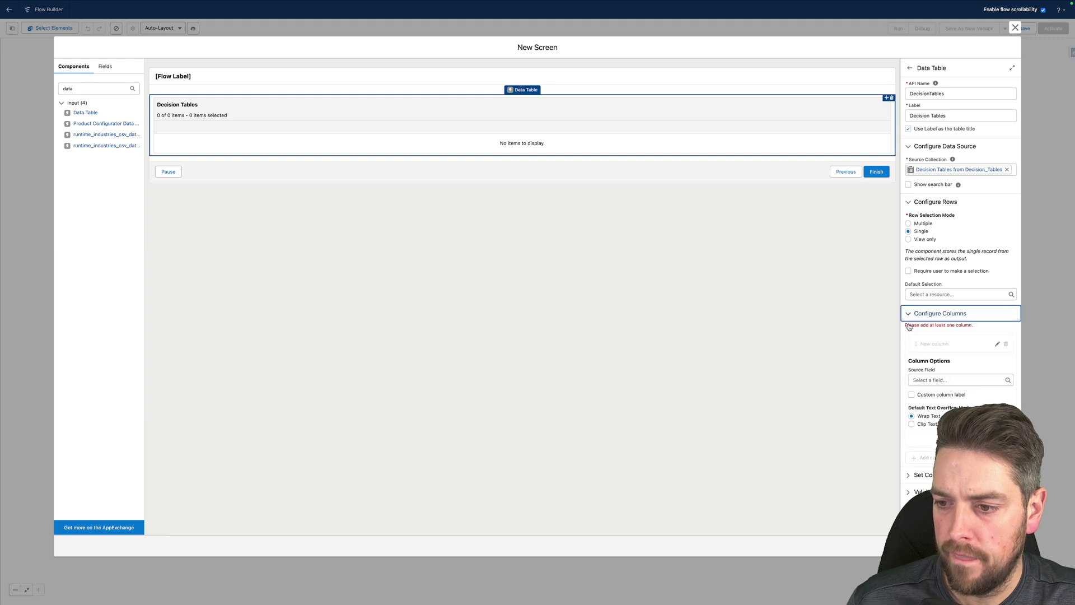
click(955, 380)
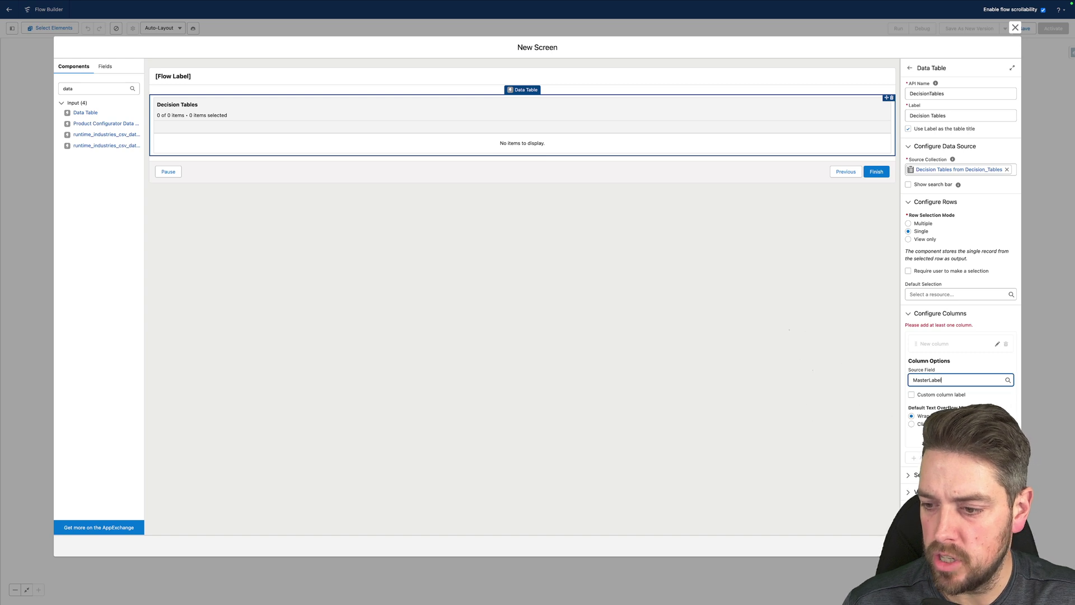
click(1002, 438)
click(930, 346)
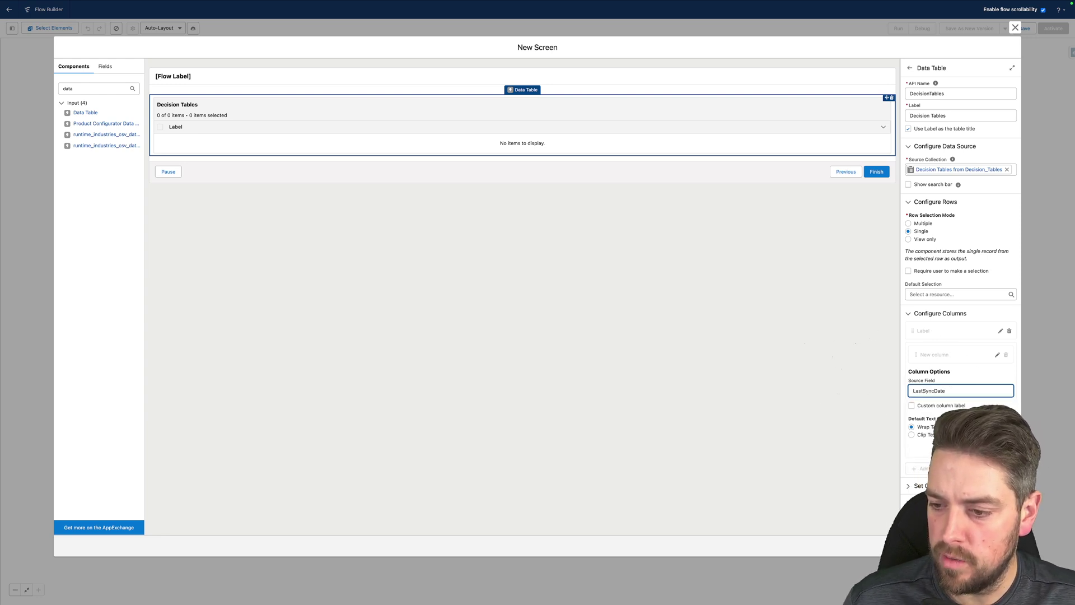
click(1002, 448)
click(930, 370)
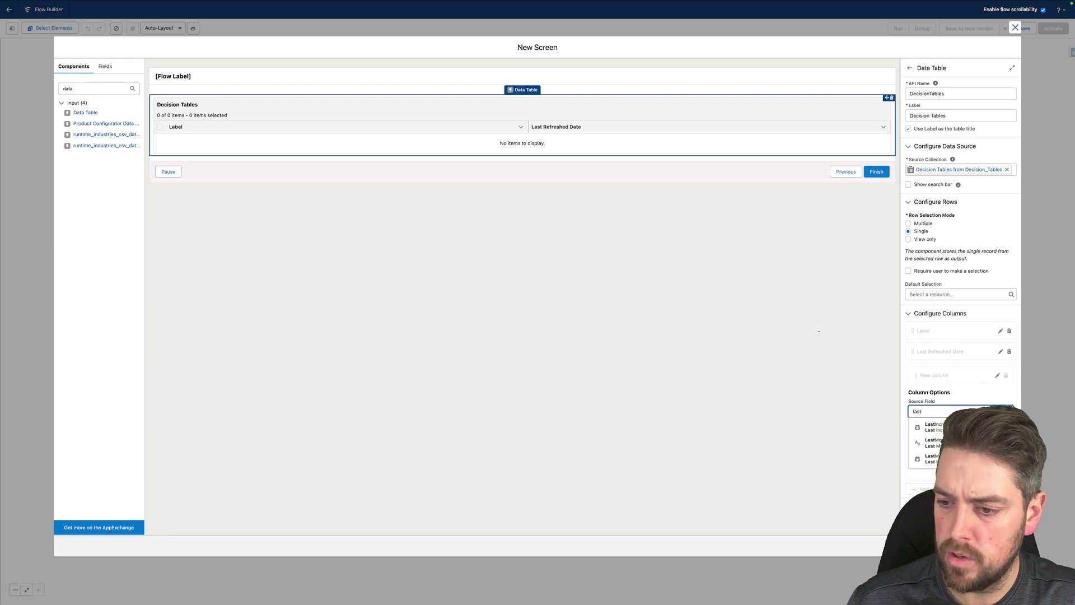
click(974, 389)
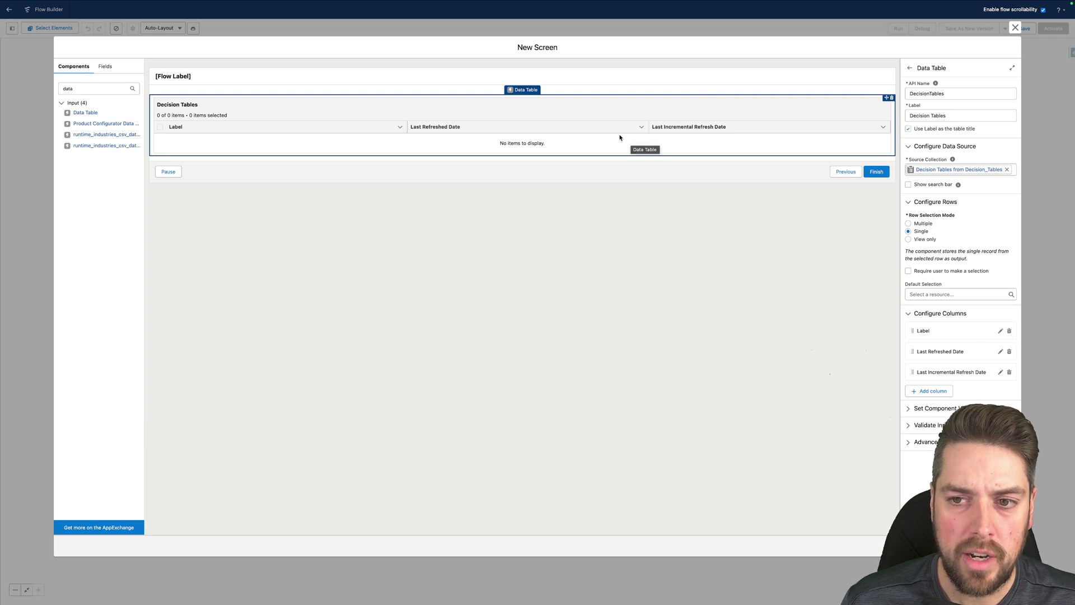
Step: Add a Checkbox labelled "Incremental Refresh" above the data table and close the screen editor
click(99, 88)
key(ctrl+a)
key(BackSpace)
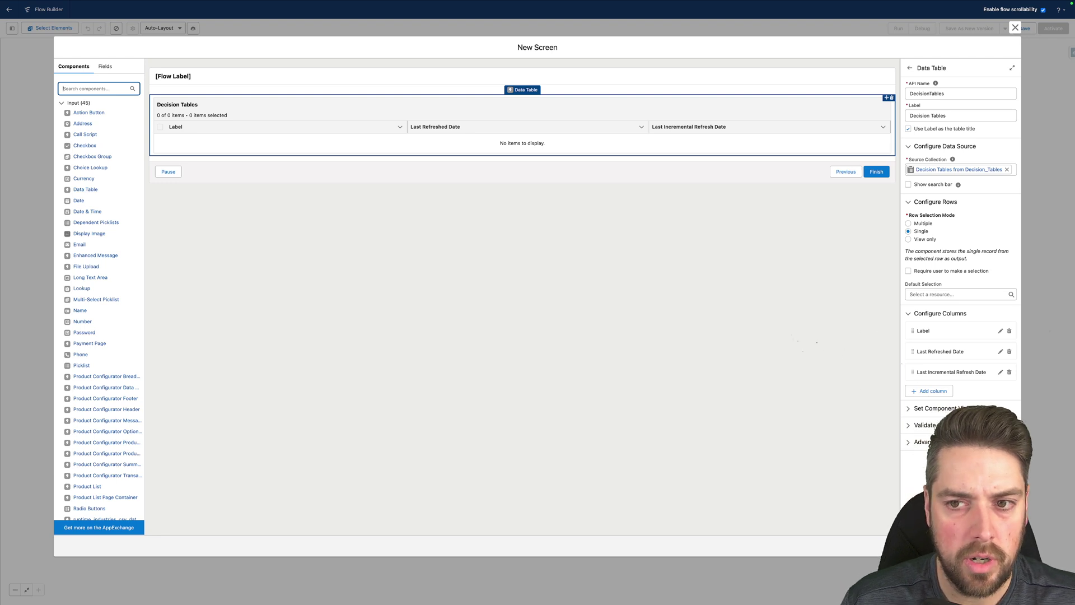
text(chec)
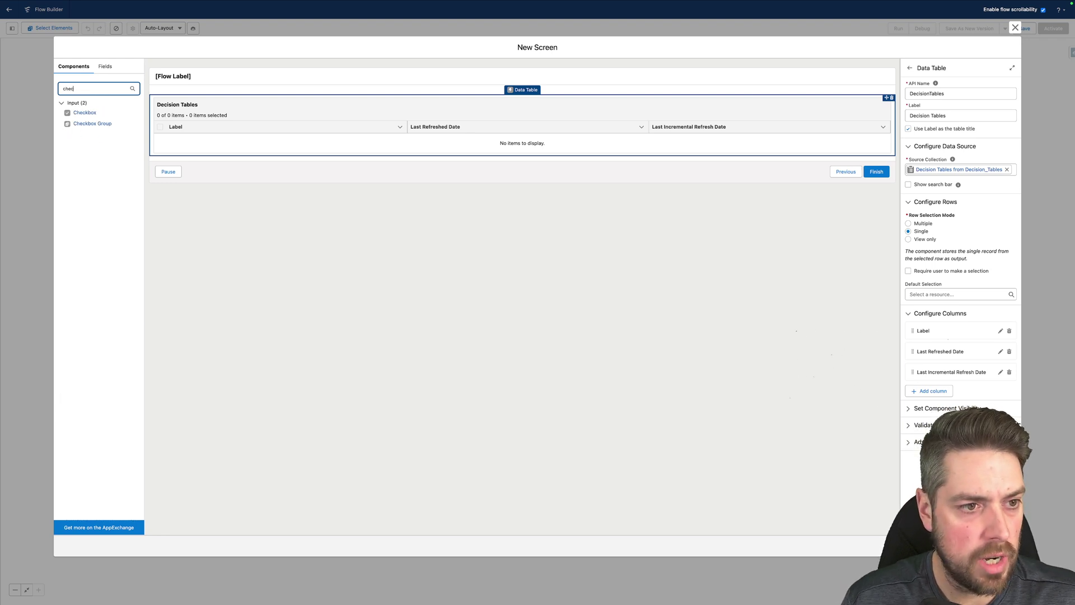
drag(84, 112, 182, 99)
click(920, 94)
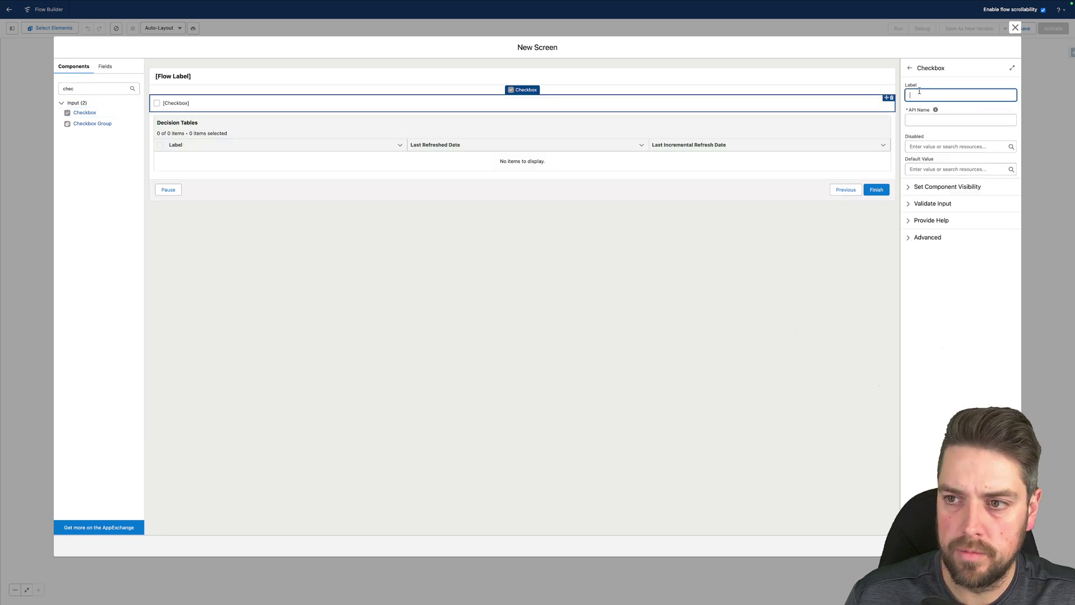
text(Incremental Refresh)
key(Tab)
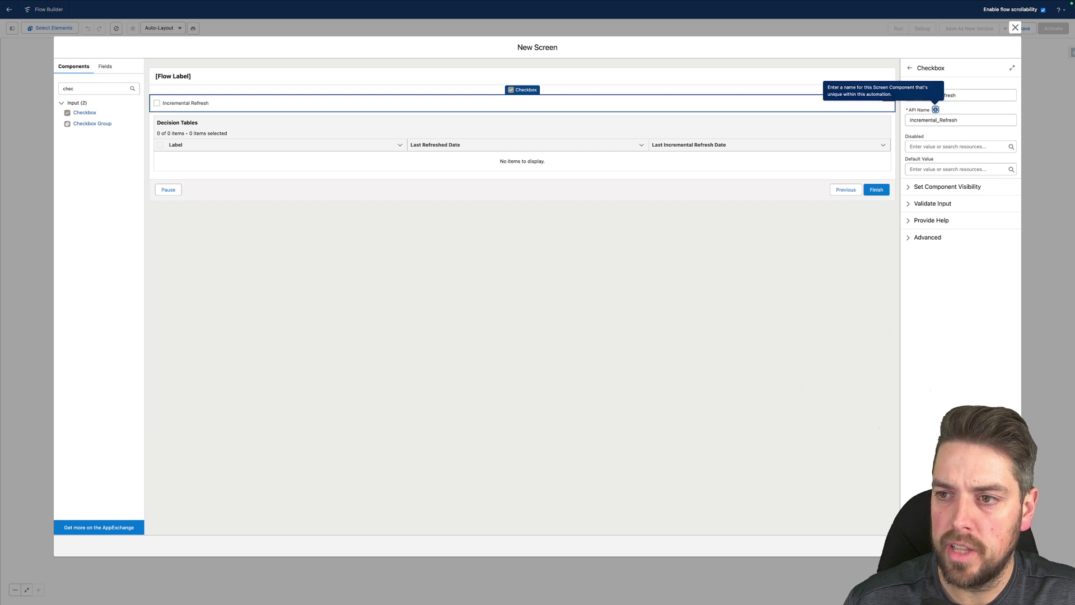
click(1015, 28)
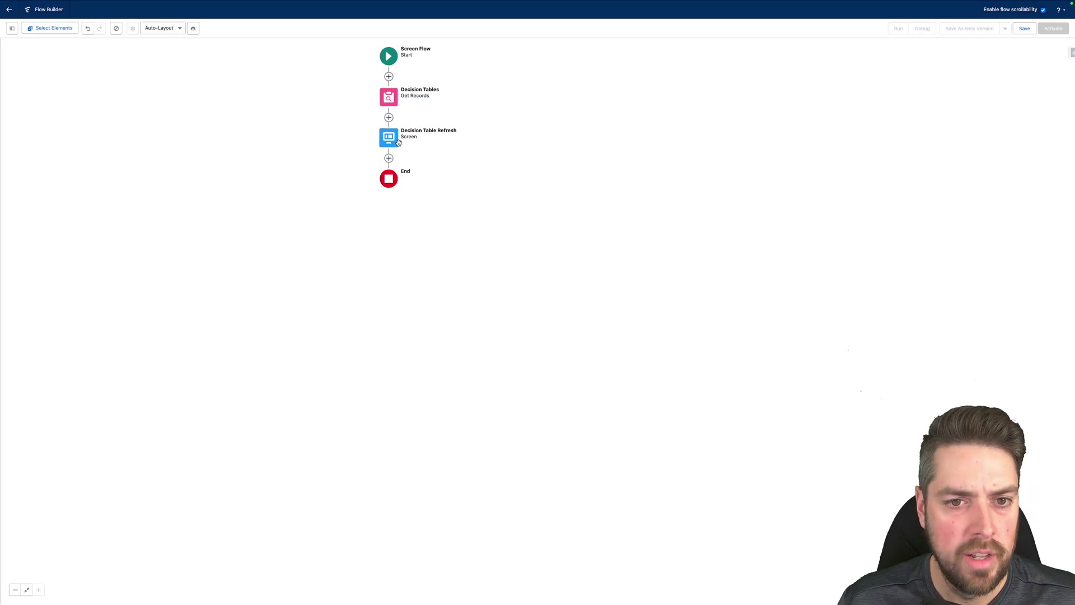
Step: Add a Refresh Decision Table action labelled "Refresh Decision Table" after the Decision Table Refresh screen
click(390, 159)
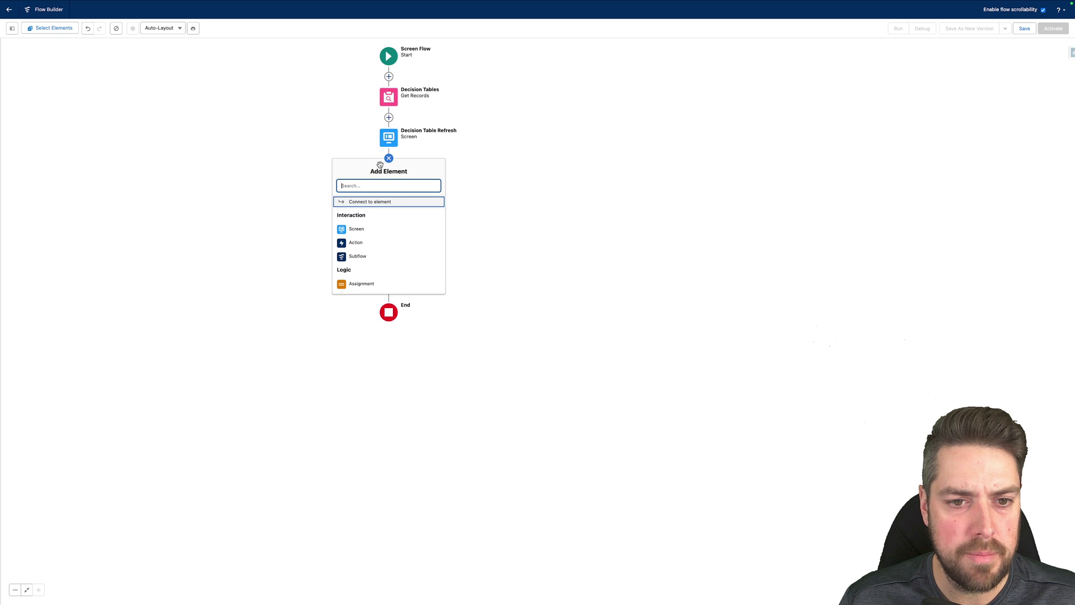
click(364, 243)
click(983, 82)
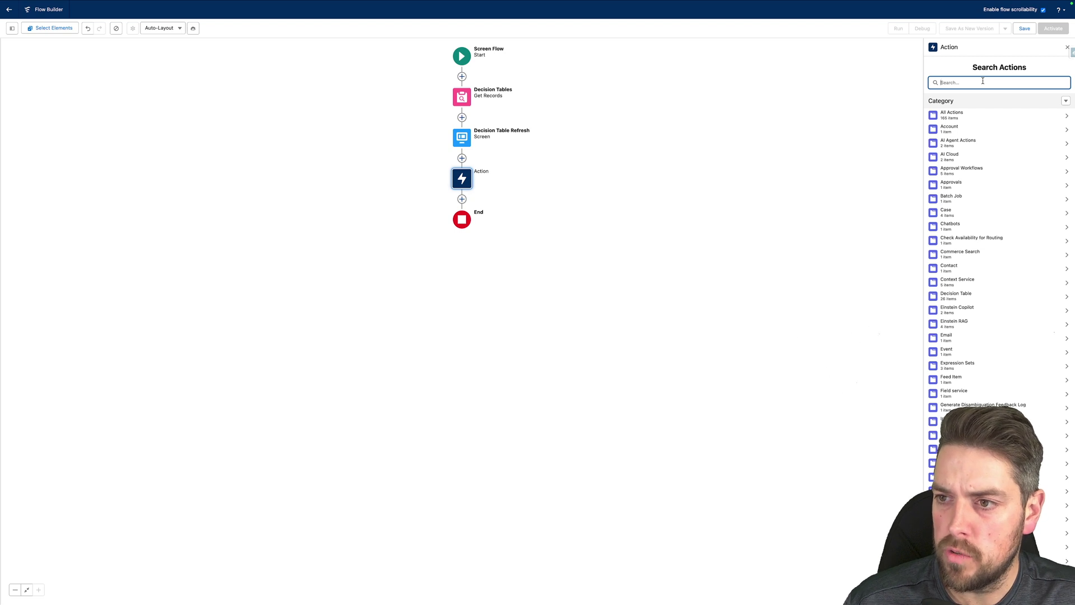
text(decision tab)
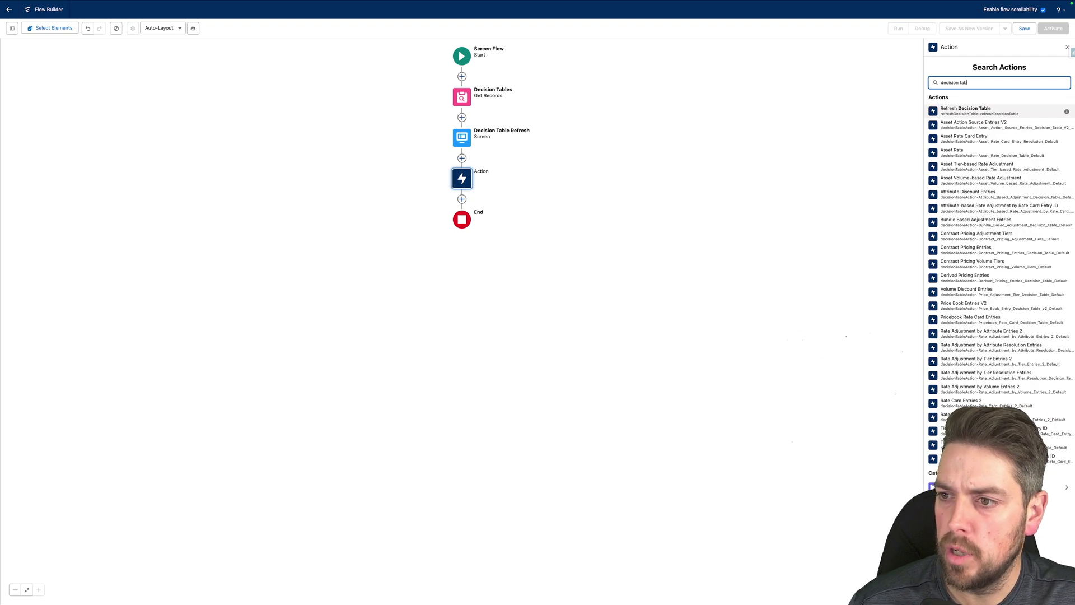
click(967, 114)
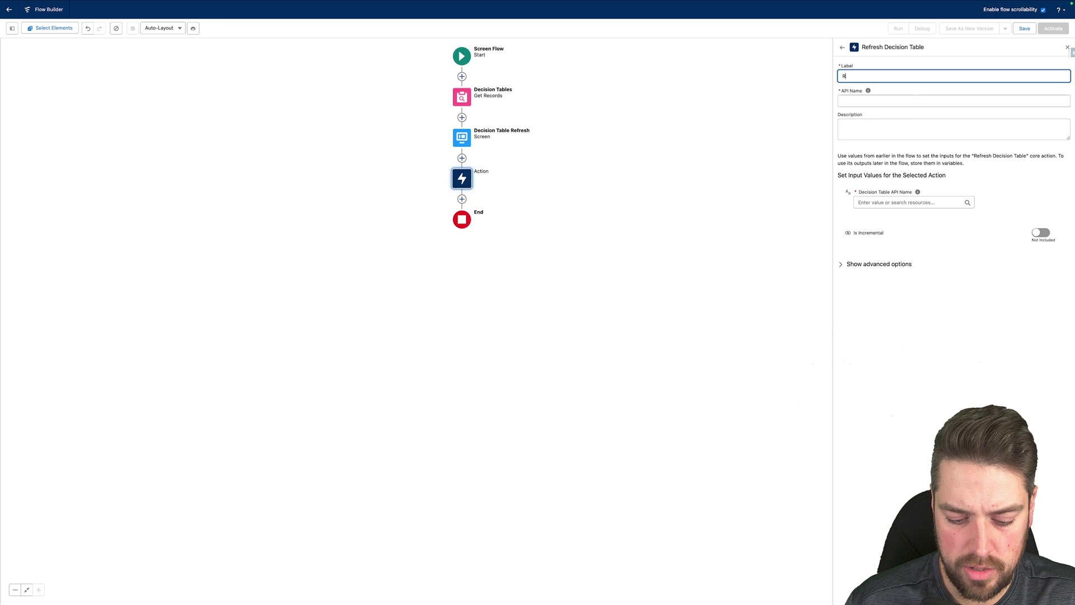
text(resh Decision Table)
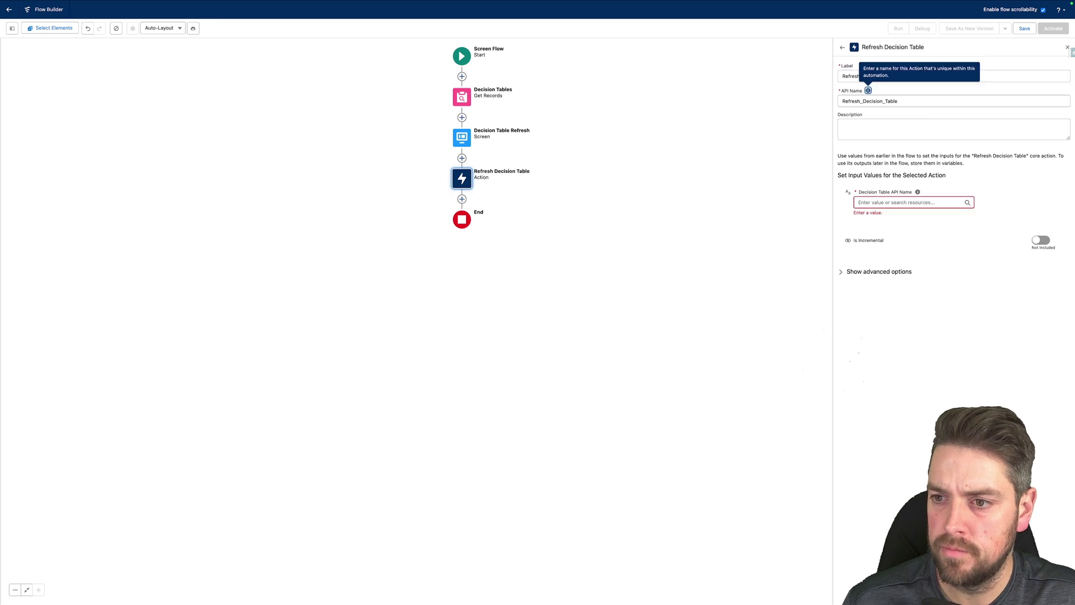
Step: Try the Decision Table ID of the data table's first selected row as the action's Decision Table API Name
click(913, 202)
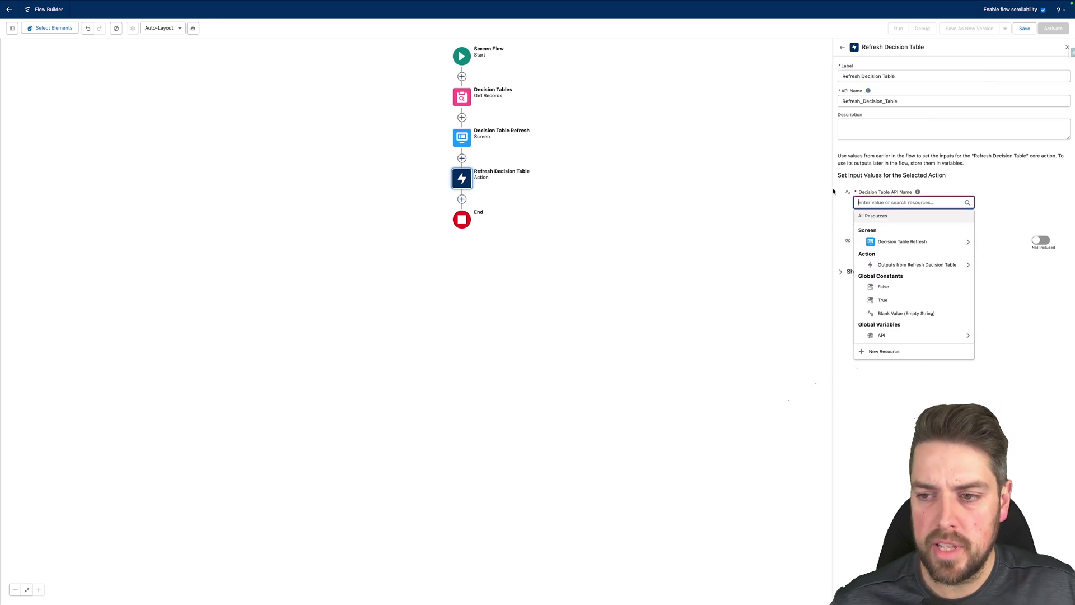
mouse_move(789, 4)
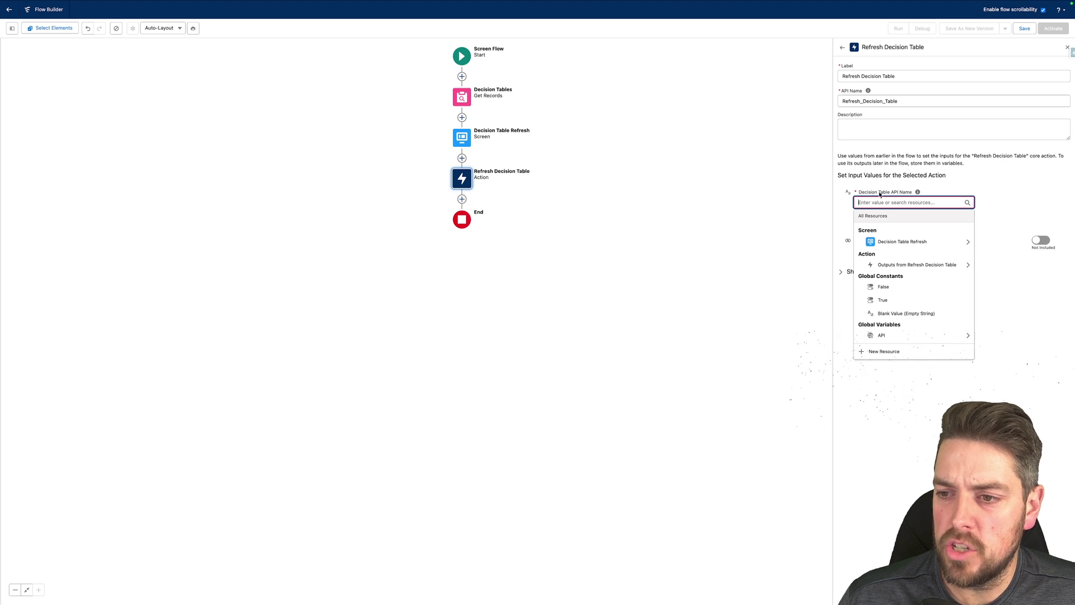
click(896, 242)
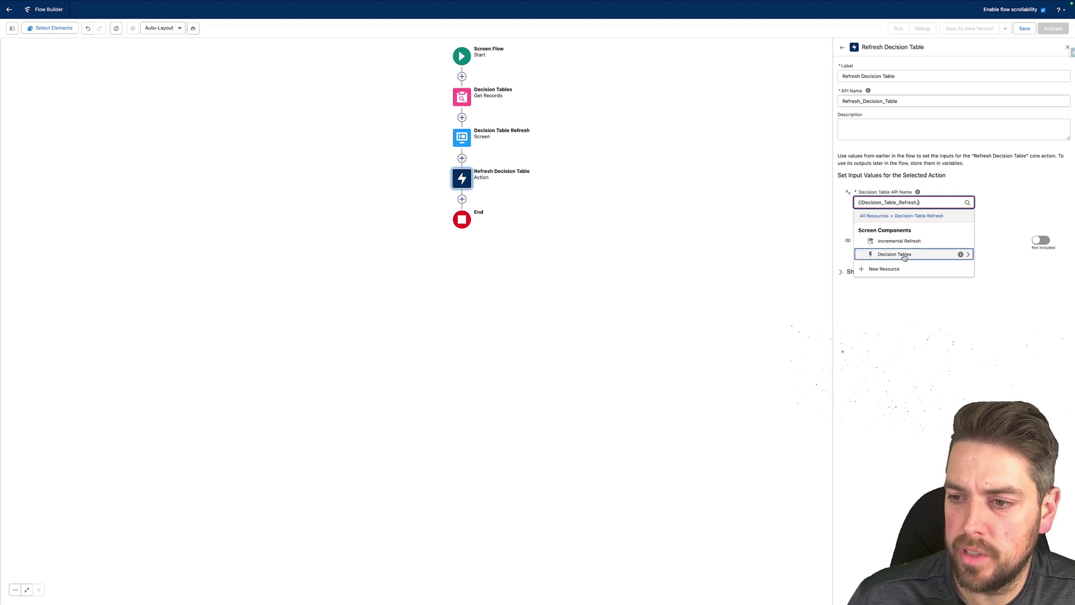
click(904, 255)
click(901, 242)
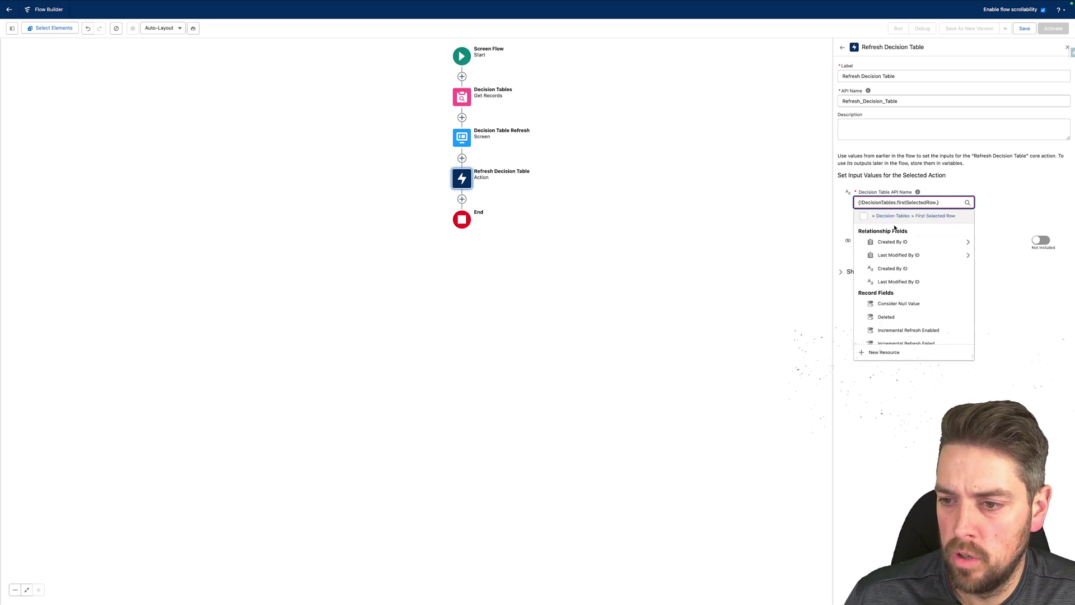
text(id)
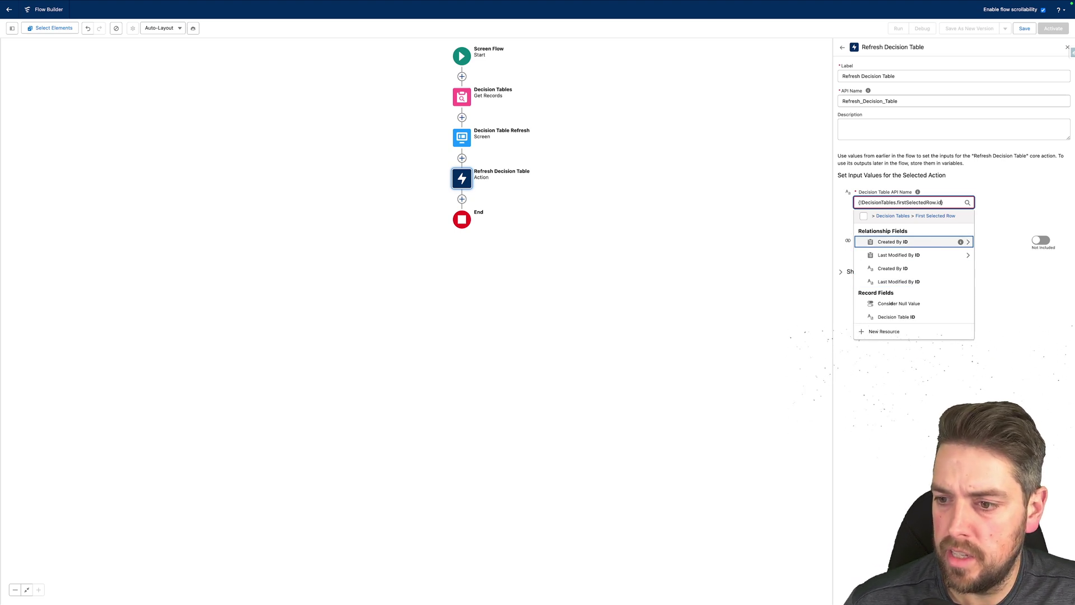
click(896, 318)
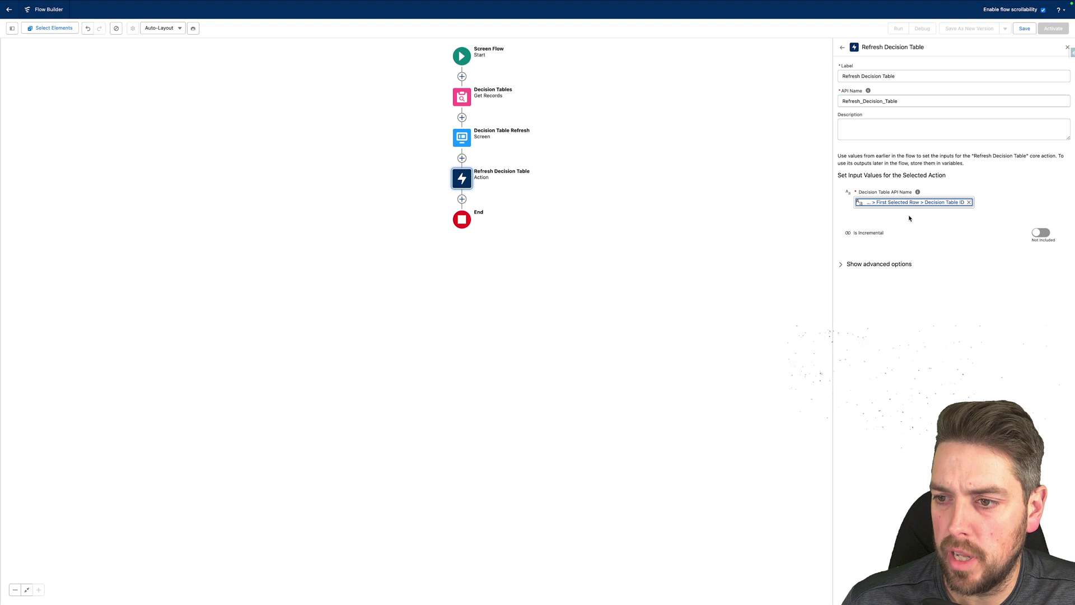
click(969, 203)
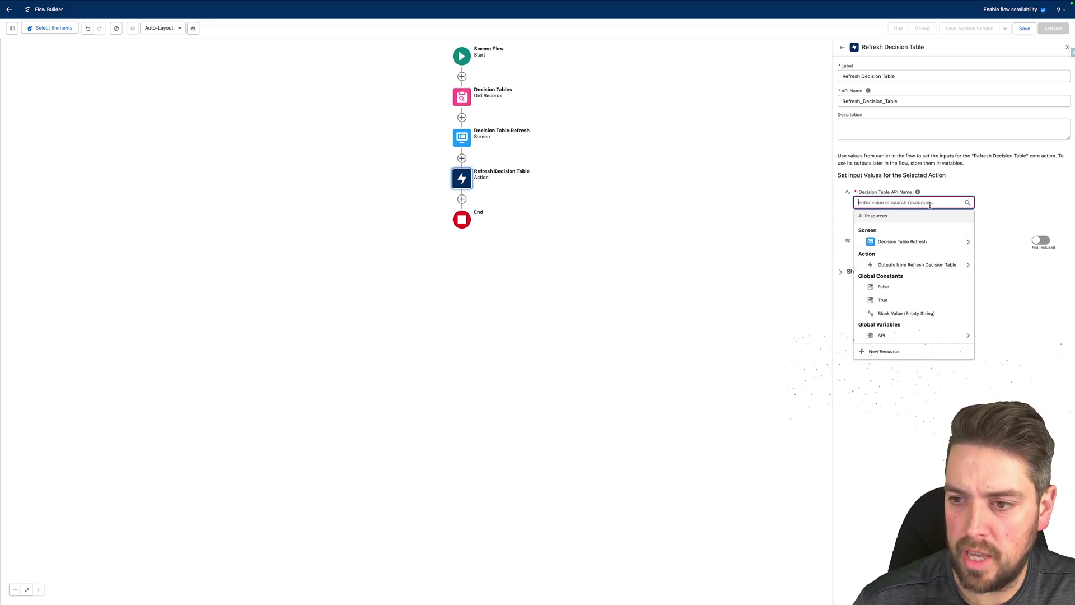
Step: Set the action's Decision Table API Name to the API Name of the Decision Tables component's first selected row
click(905, 242)
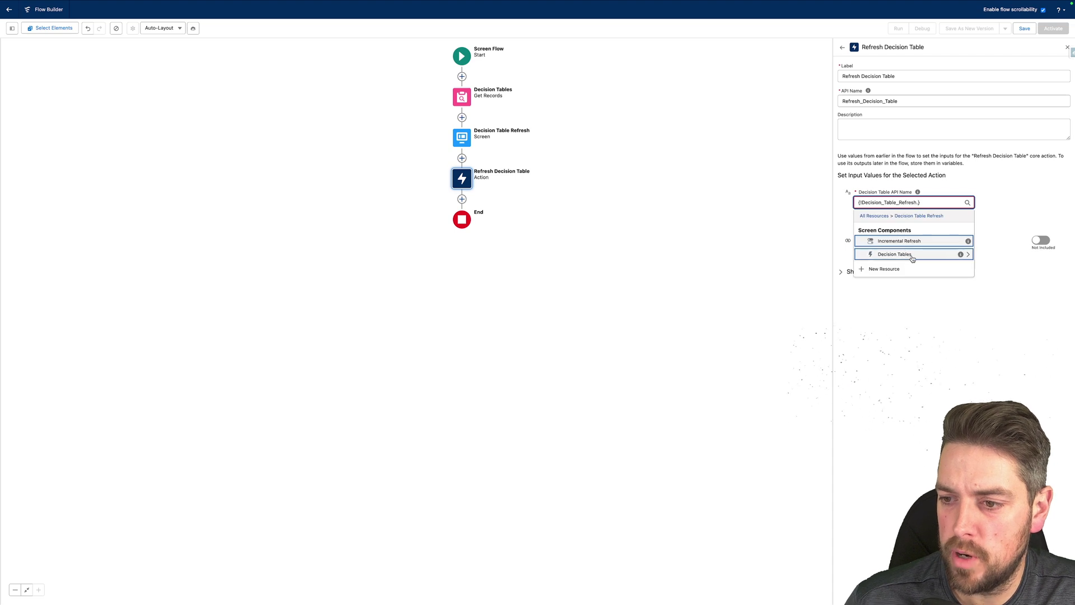
click(913, 256)
click(904, 243)
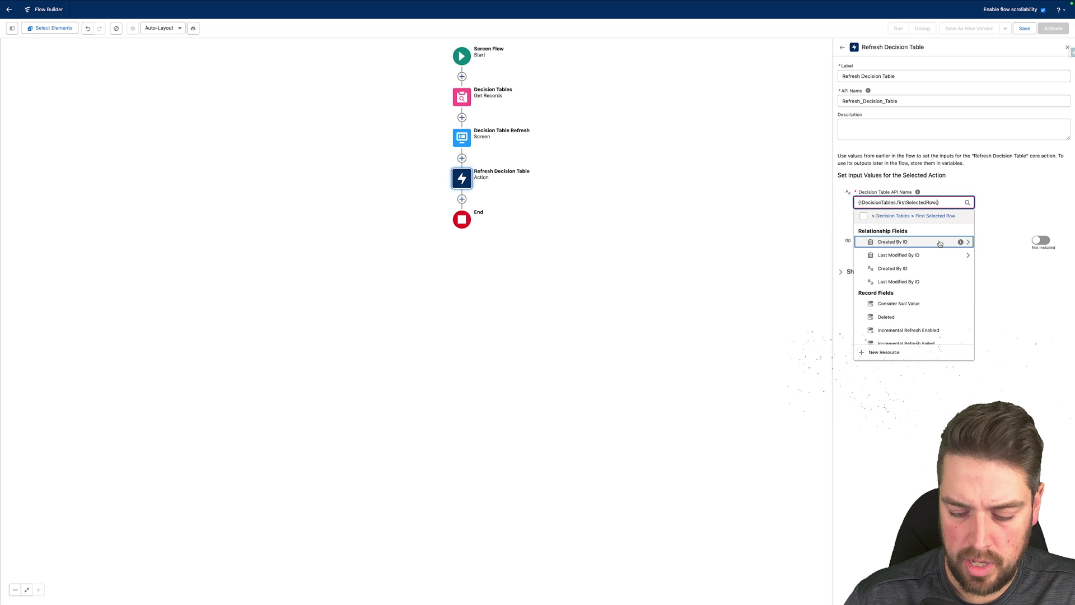
text(api)
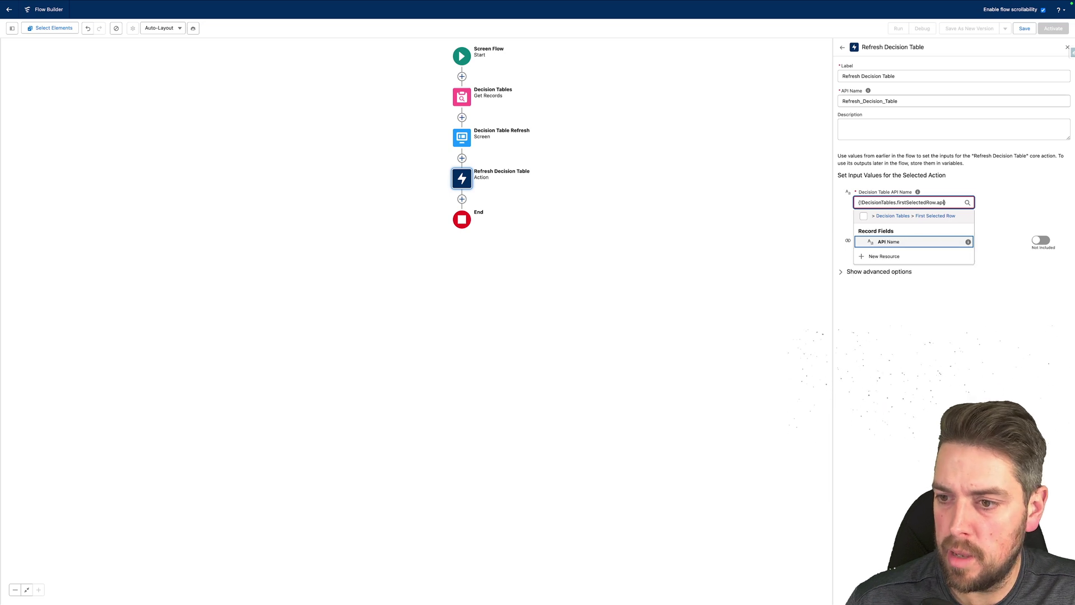
click(901, 242)
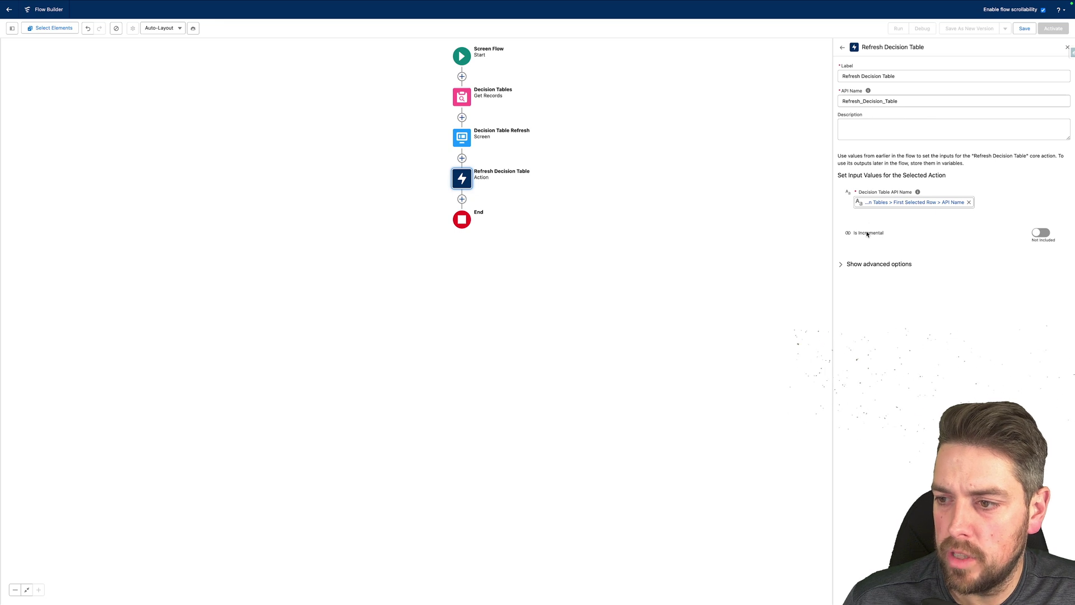
Step: Include the action's Is Incremental input and set it to the screen's Incremental Refresh checkbox
click(1041, 232)
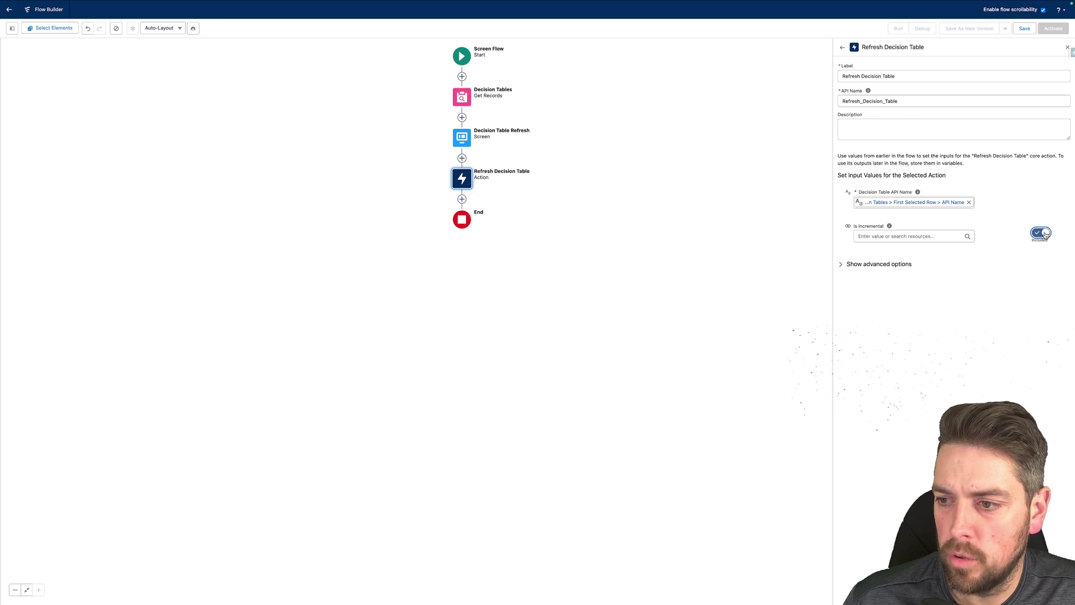
click(886, 235)
click(919, 276)
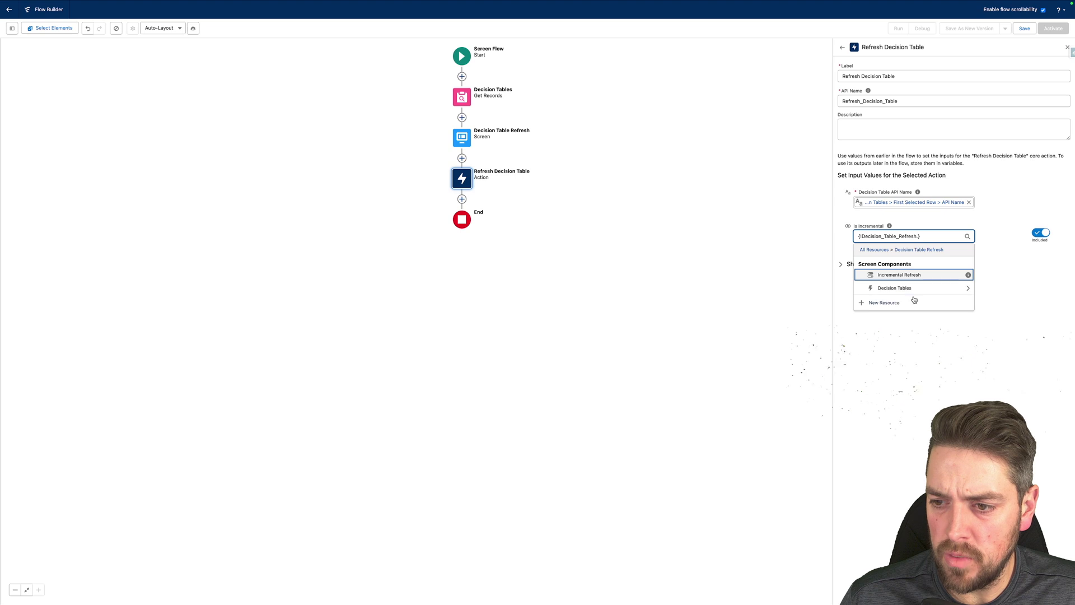
click(889, 276)
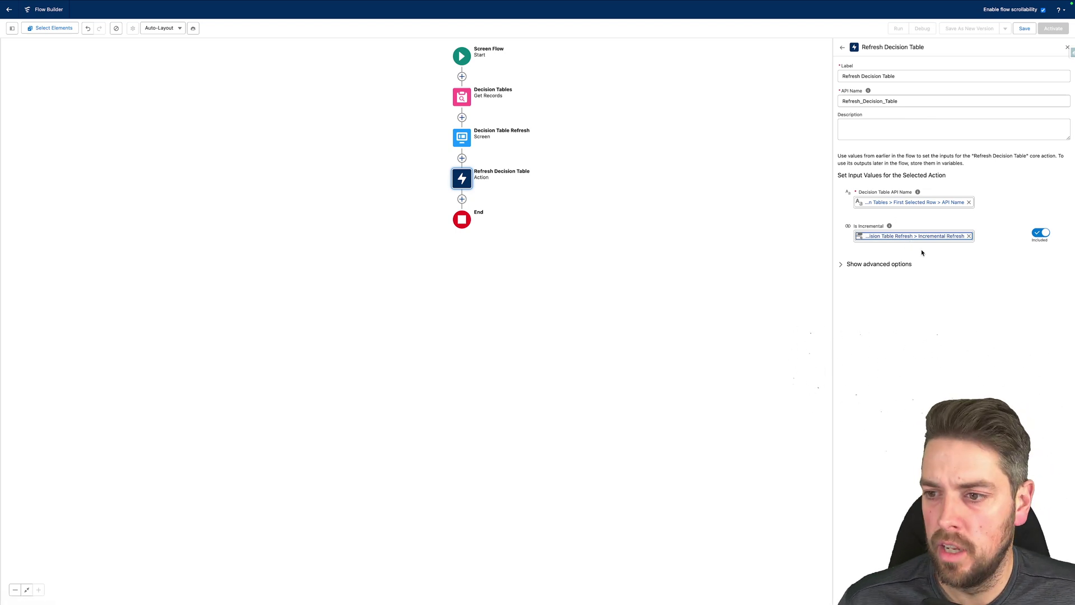
Step: Try to save the flow with the label "Decision Table Refresh Screen"
click(1025, 28)
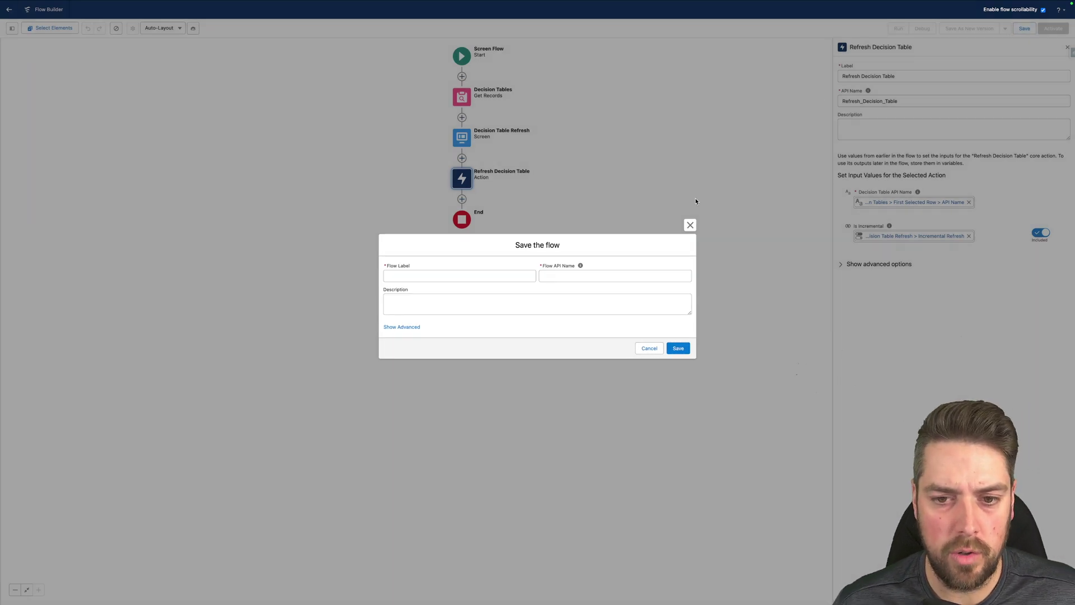
click(480, 275)
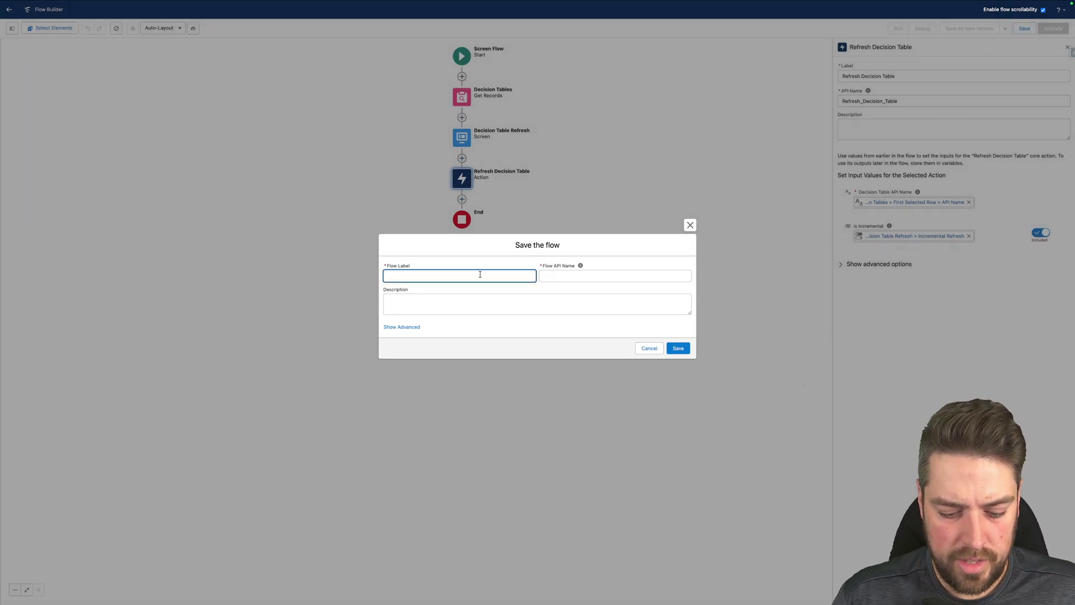
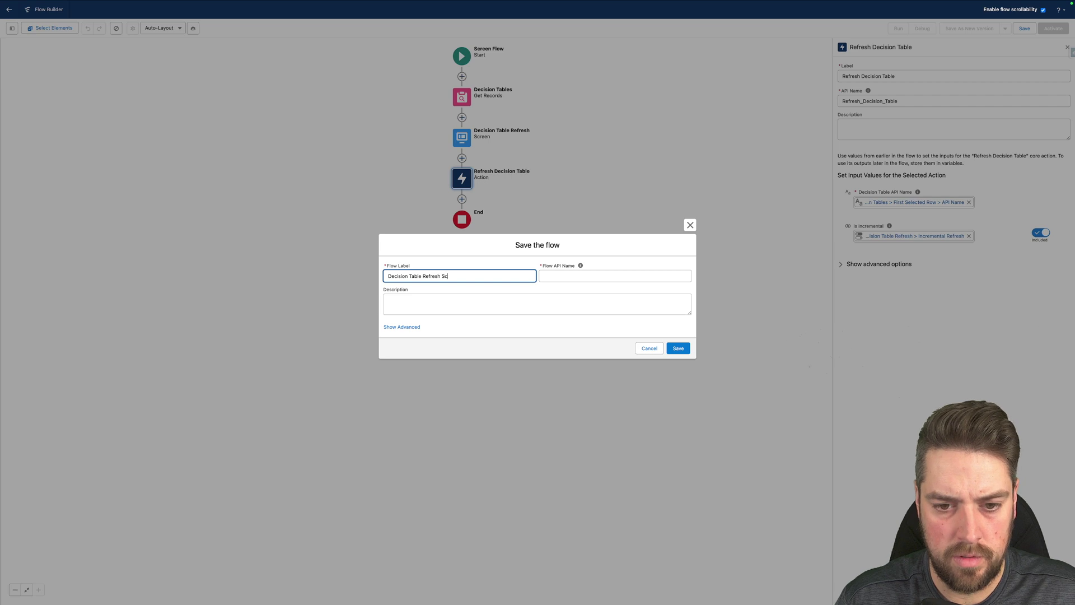
key(Tab)
click(674, 348)
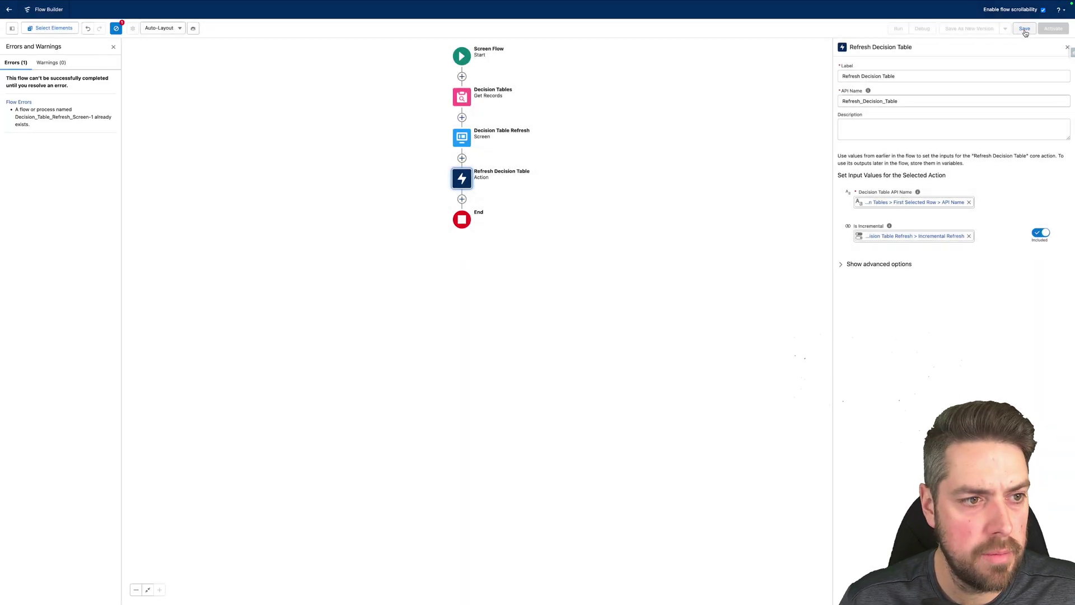
Step: Save the flow under a label containing "Demo" and activate it
click(1024, 29)
click(473, 274)
text(Demo)
key(Tab)
key(BackSpace)
click(483, 273)
click(737, 372)
click(678, 348)
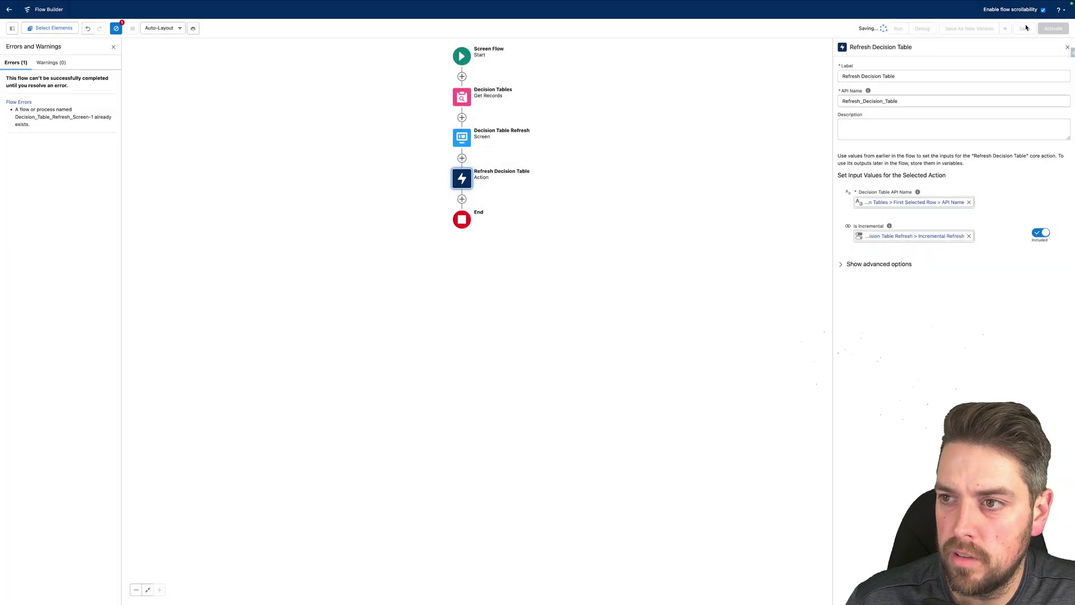
click(1056, 29)
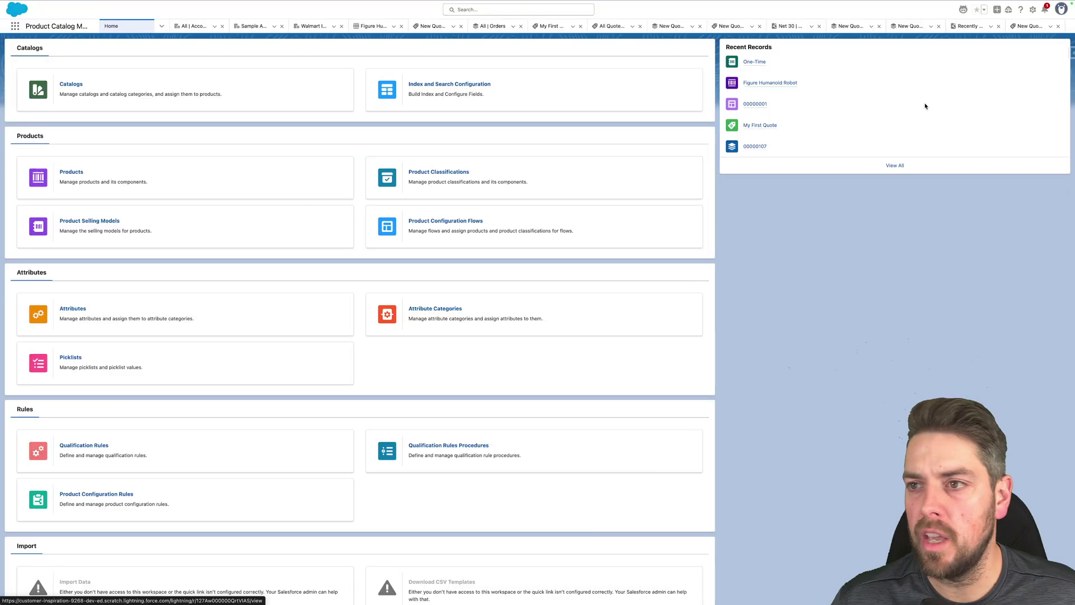
Step: Open the Product Catalog Management home page for editing and add a Flow component between the Catalogs and Products sections
click(1033, 9)
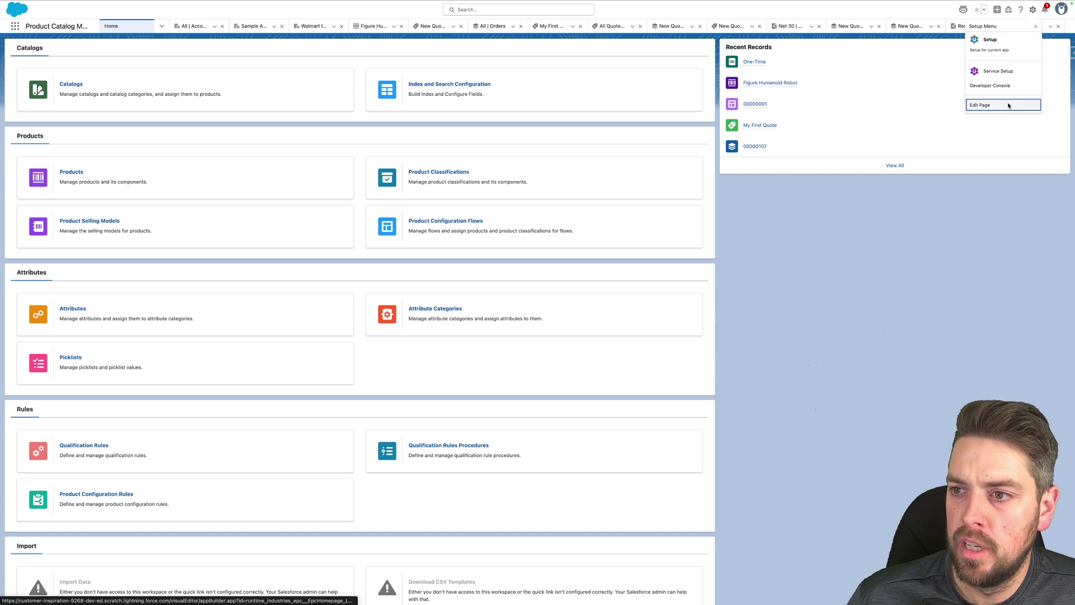
click(1003, 105)
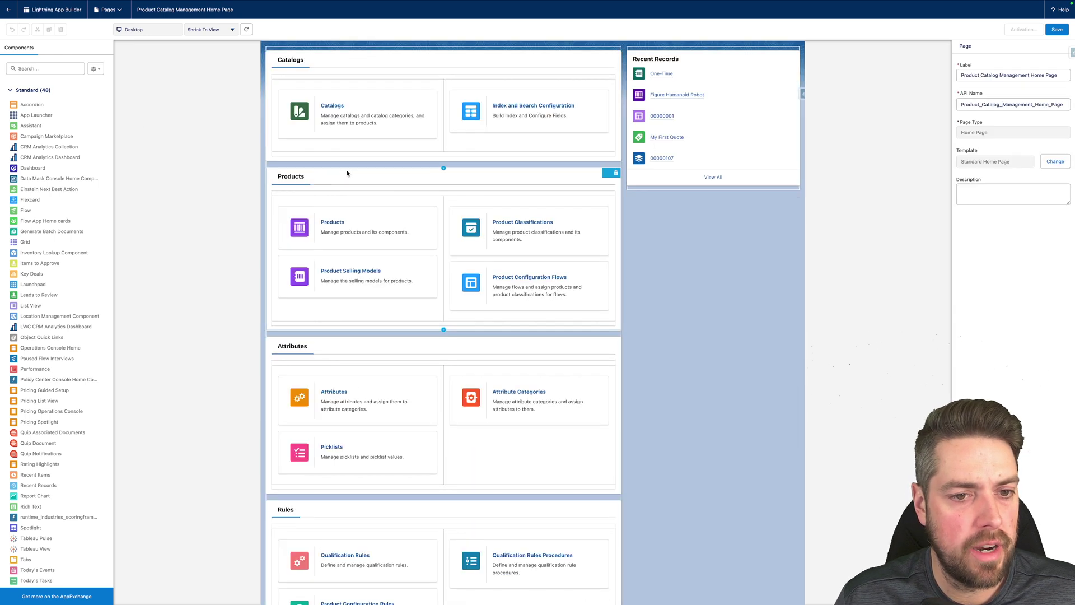
click(356, 179)
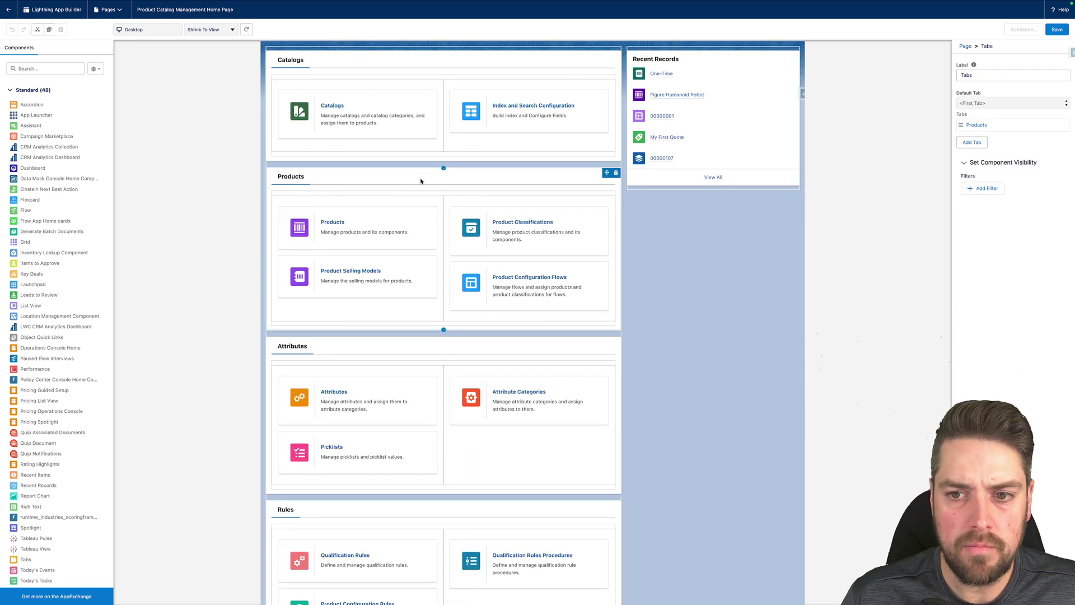
click(46, 68)
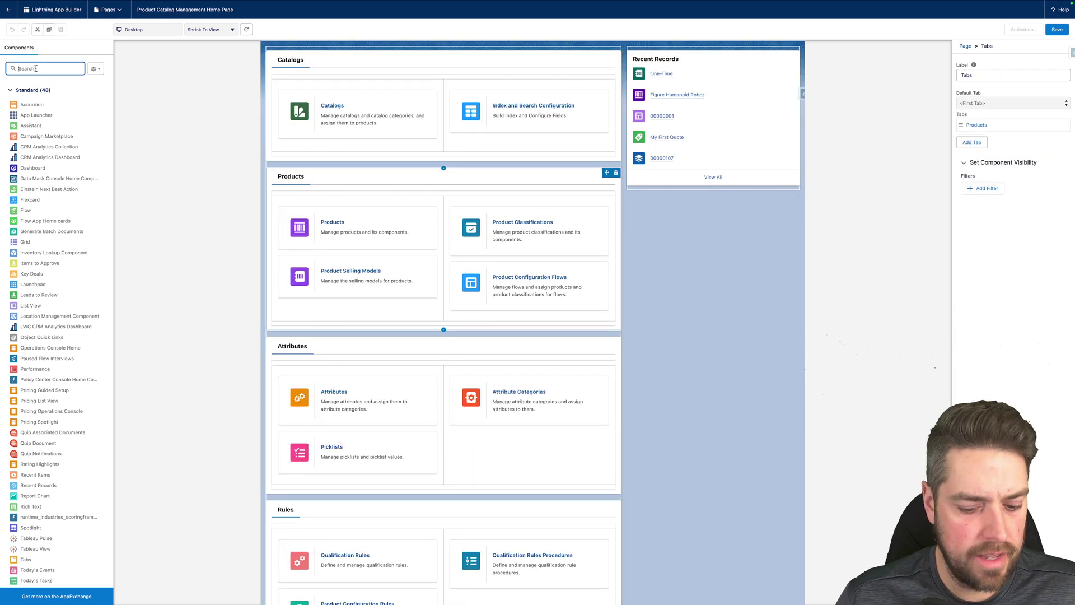
text(flow)
drag(21, 106, 346, 168)
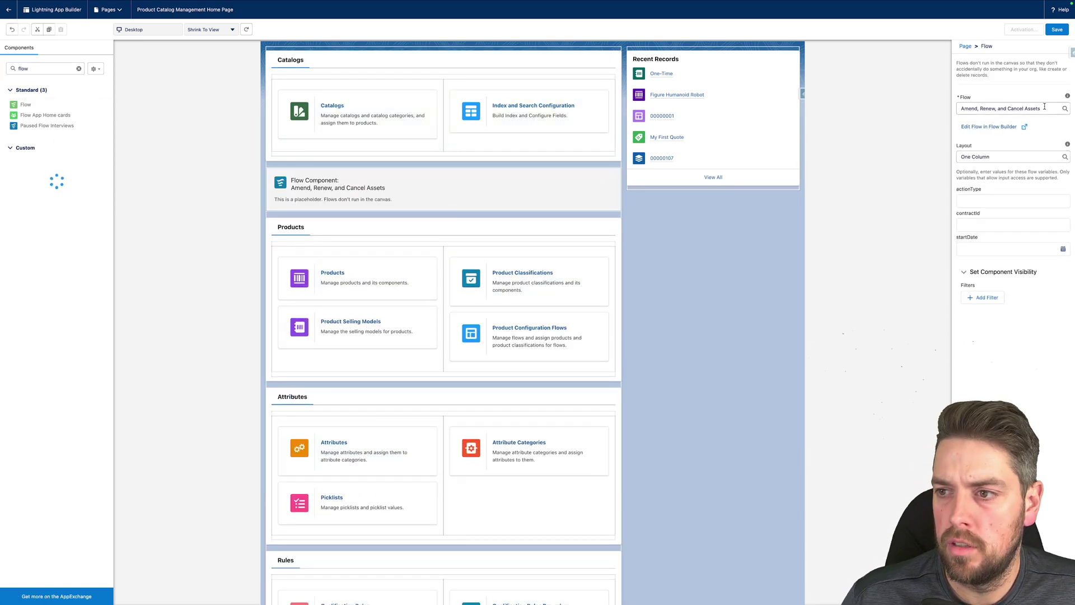
Step: Set the Flow component to run the "Decision Table Refresh Screen Demo" flow and save the page
click(997, 109)
text(deci)
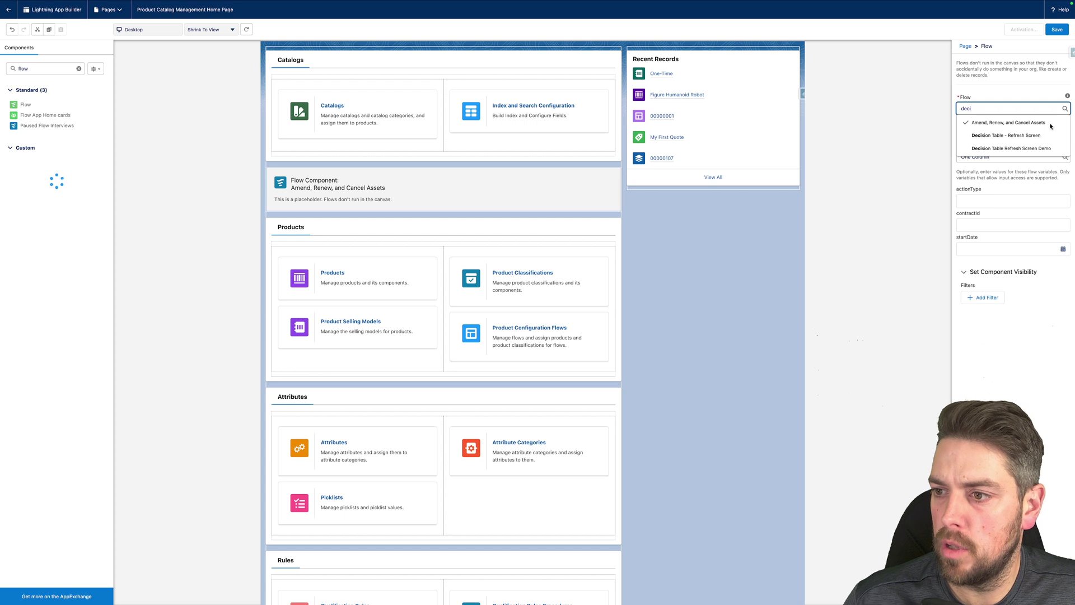
click(1011, 148)
click(1057, 30)
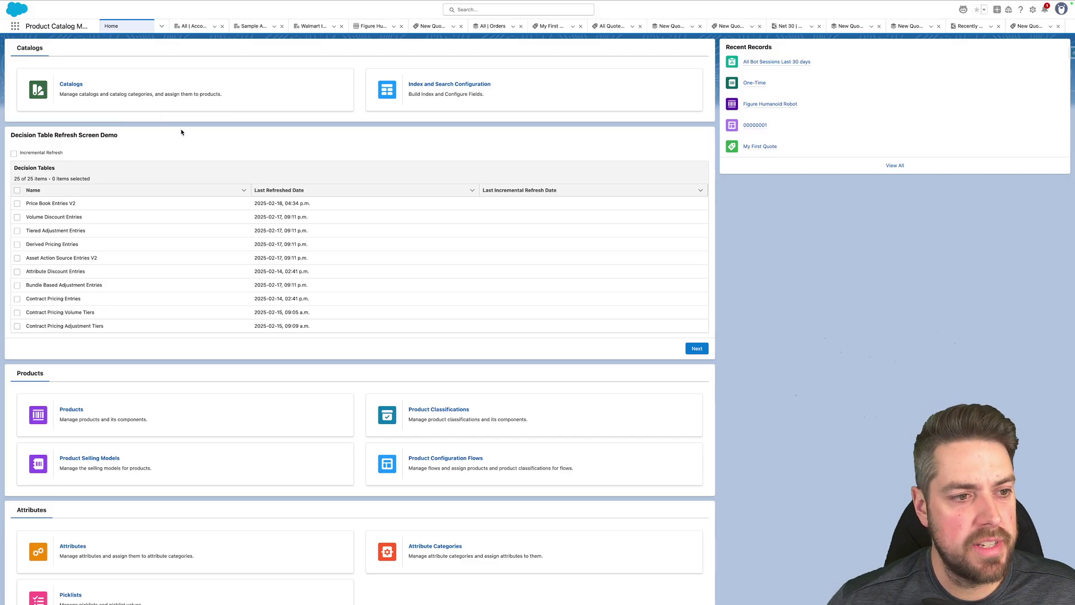
Step: Run a non-incremental refresh of Price Book Entries V2 from the home page's embedded flow and check its Last Refreshed Date
drag(12, 136, 134, 140)
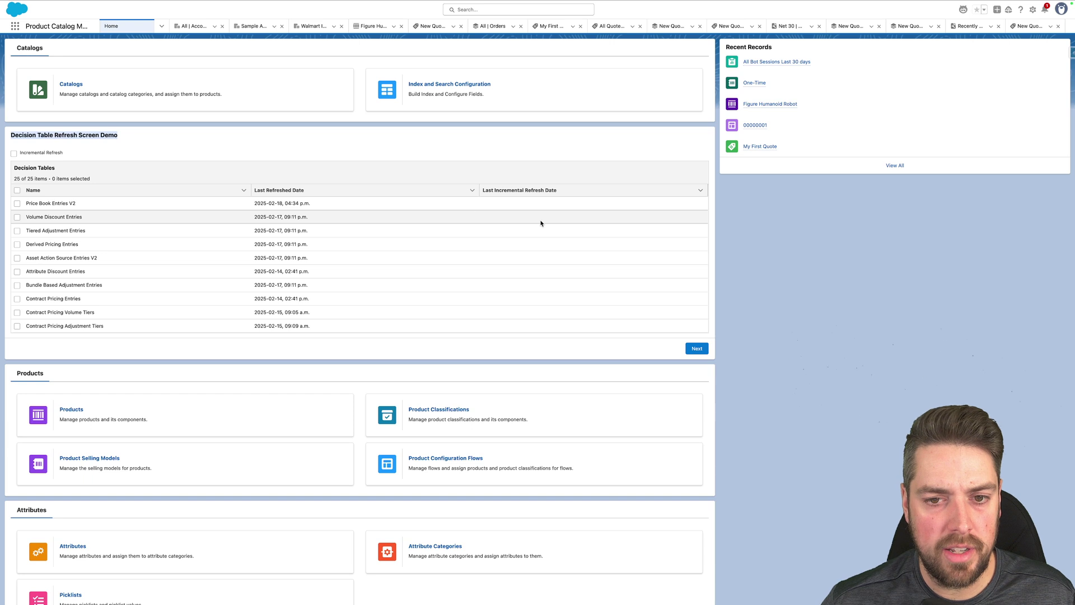
click(224, 148)
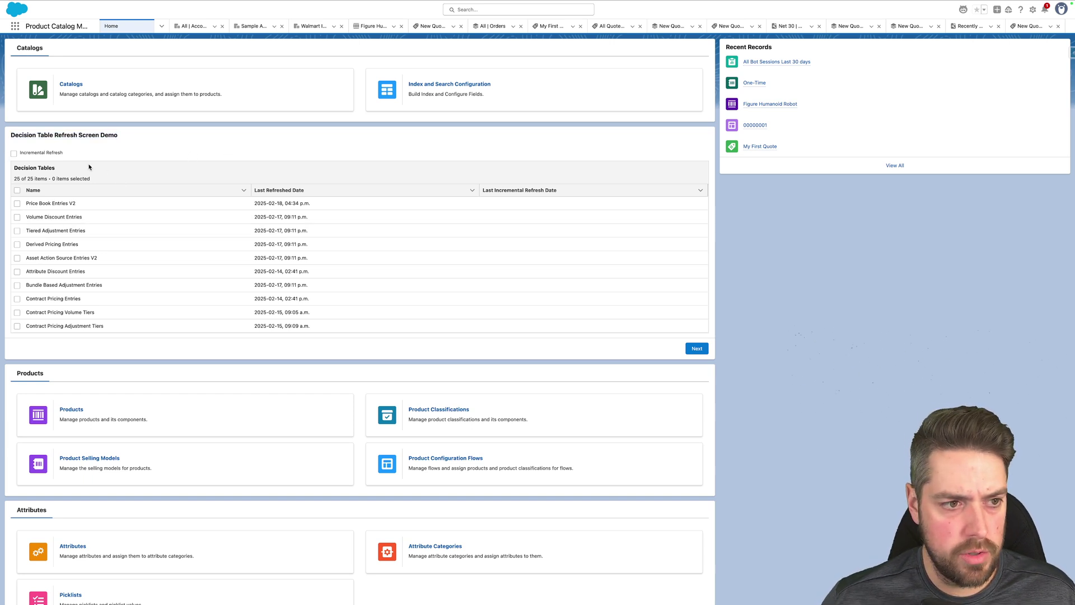
click(14, 153)
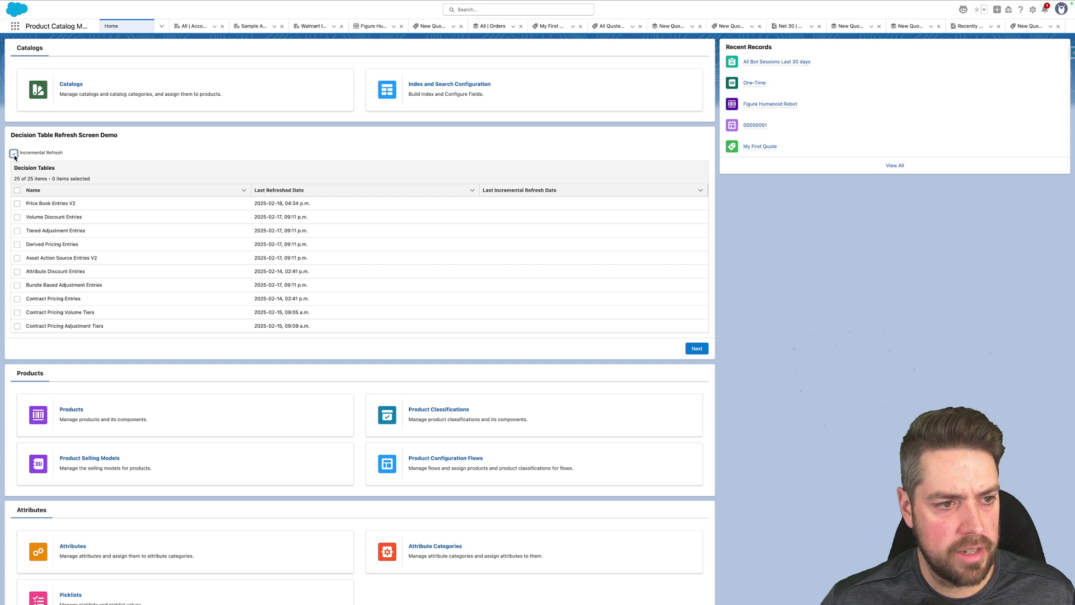
click(16, 204)
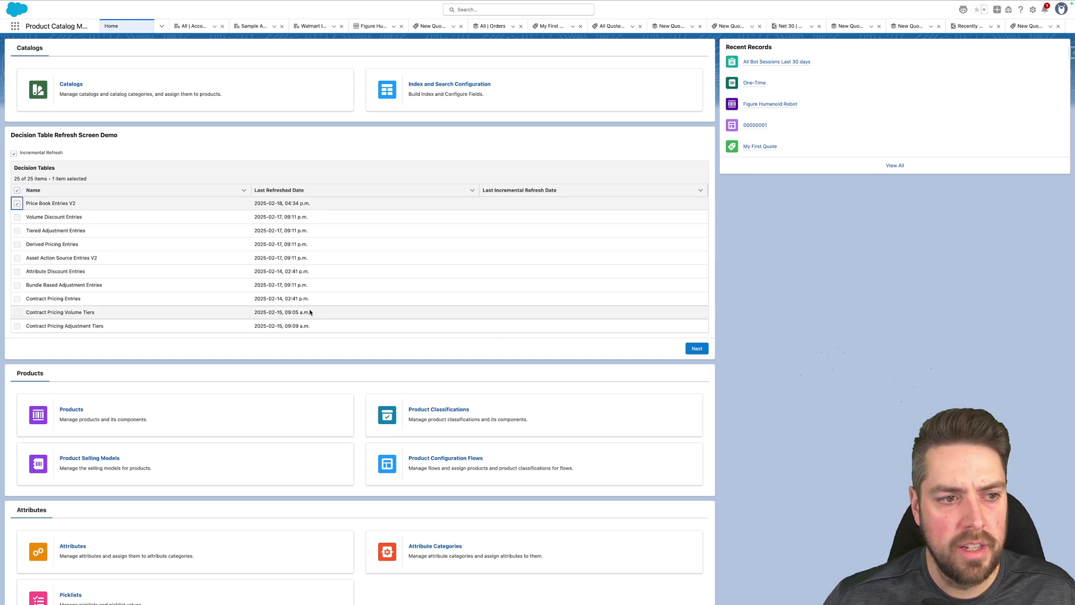
click(13, 154)
click(697, 348)
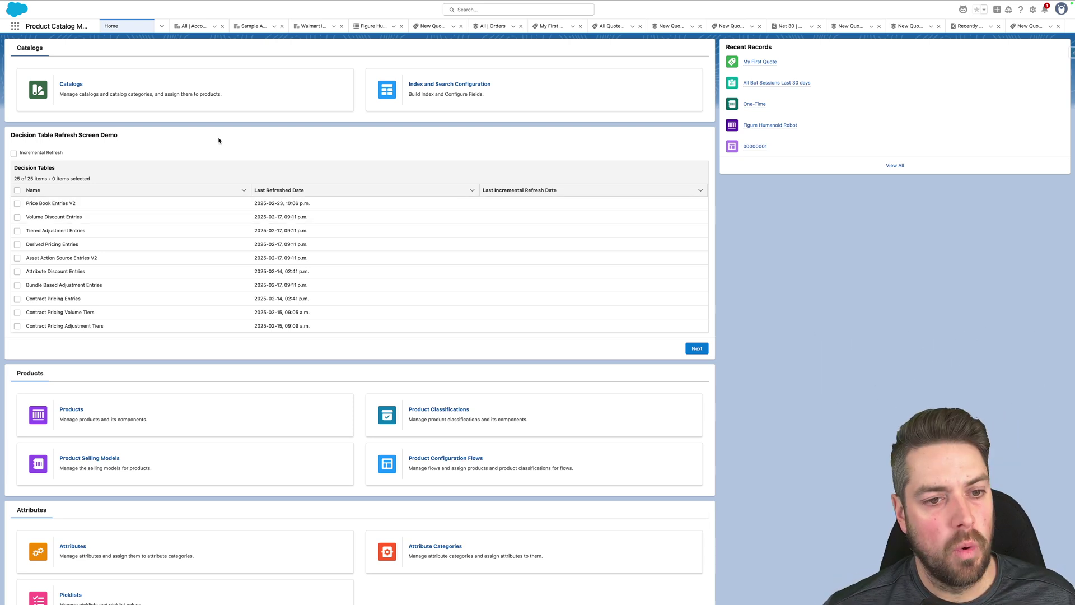
click(264, 204)
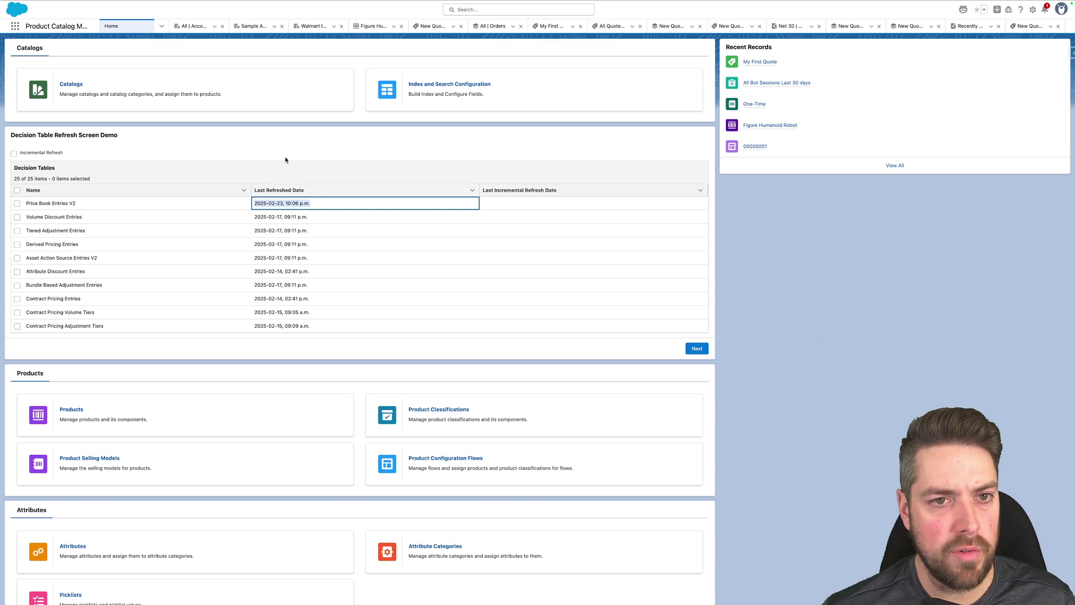
Step: Create a new record-triggered flow from scratch
mouse_move(292, 3)
click(354, 22)
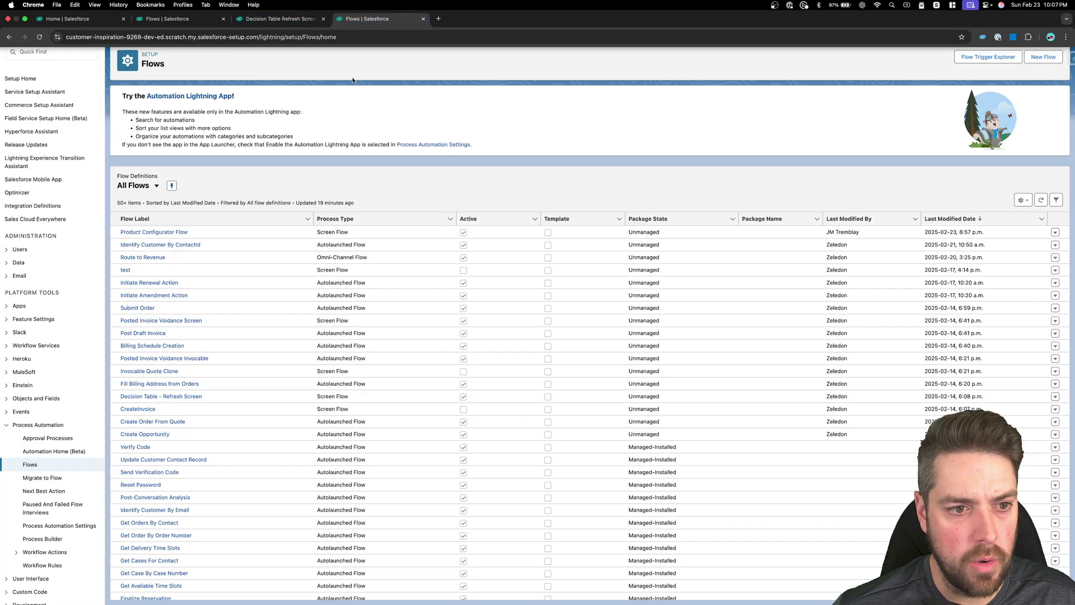
click(1049, 58)
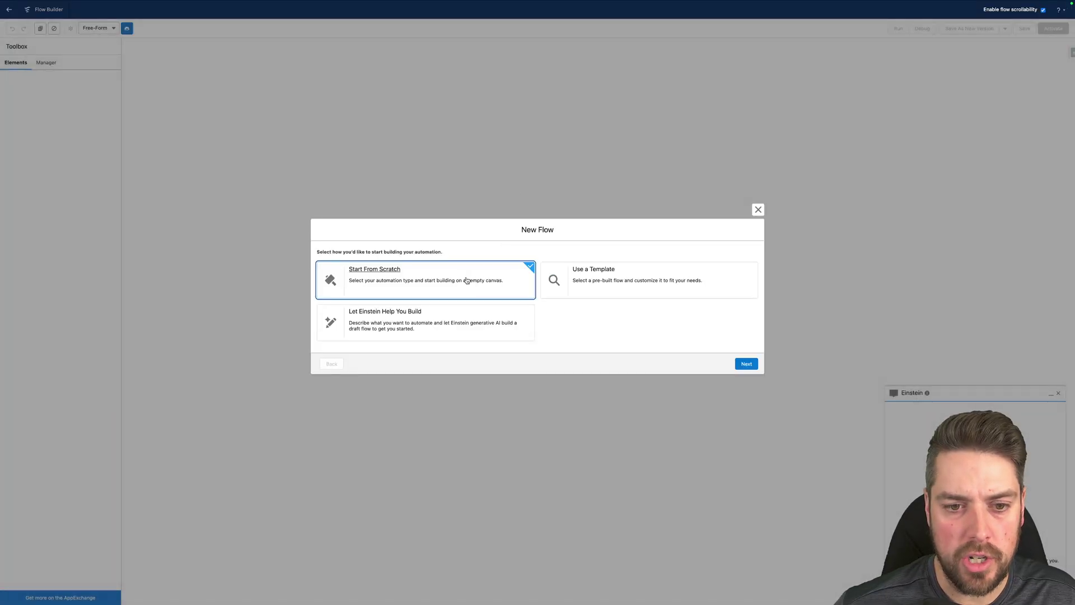
click(747, 364)
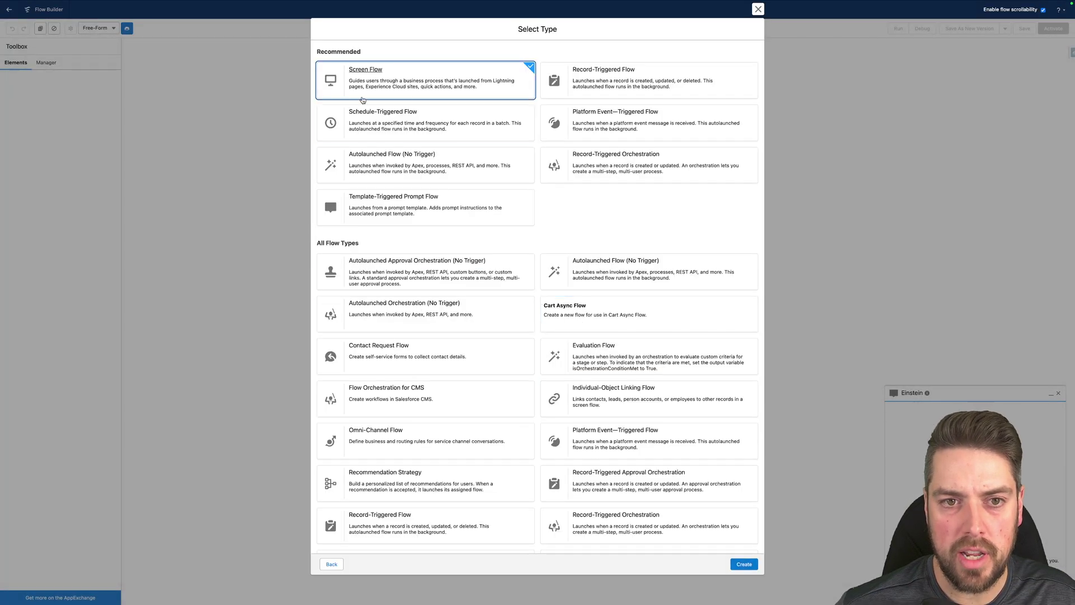
click(570, 84)
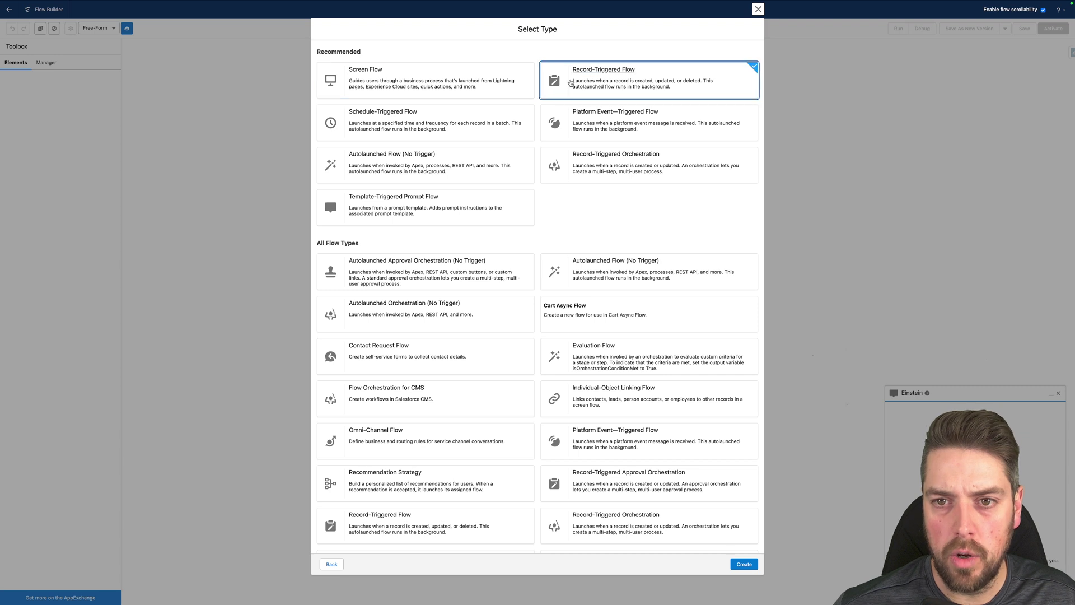
click(744, 565)
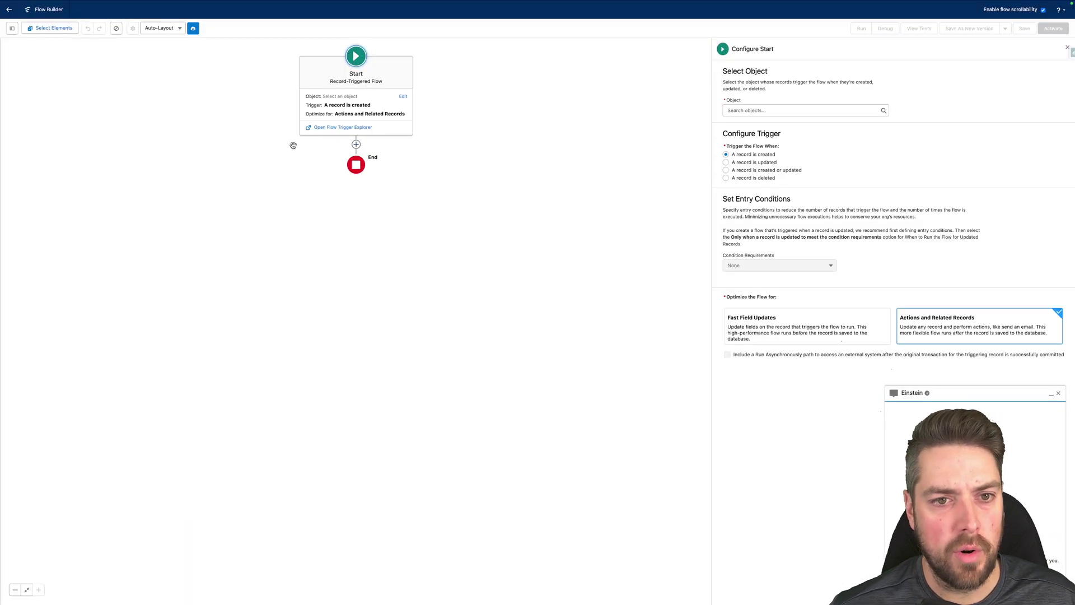
Step: Set the start object to Contract and trigger the flow when a record is updated
click(816, 110)
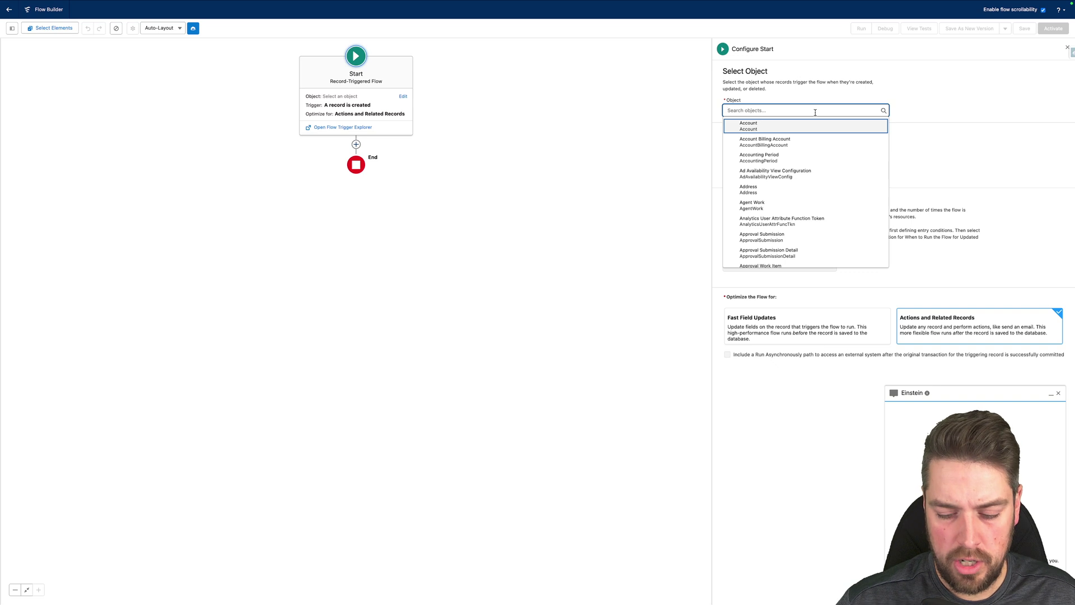
text(Contract)
click(818, 144)
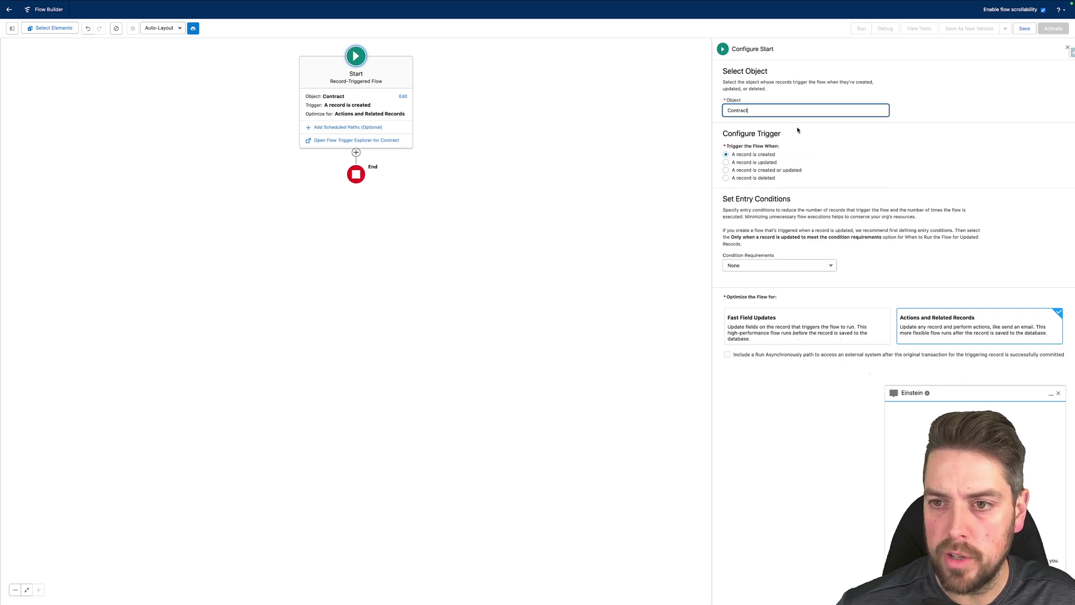
click(734, 163)
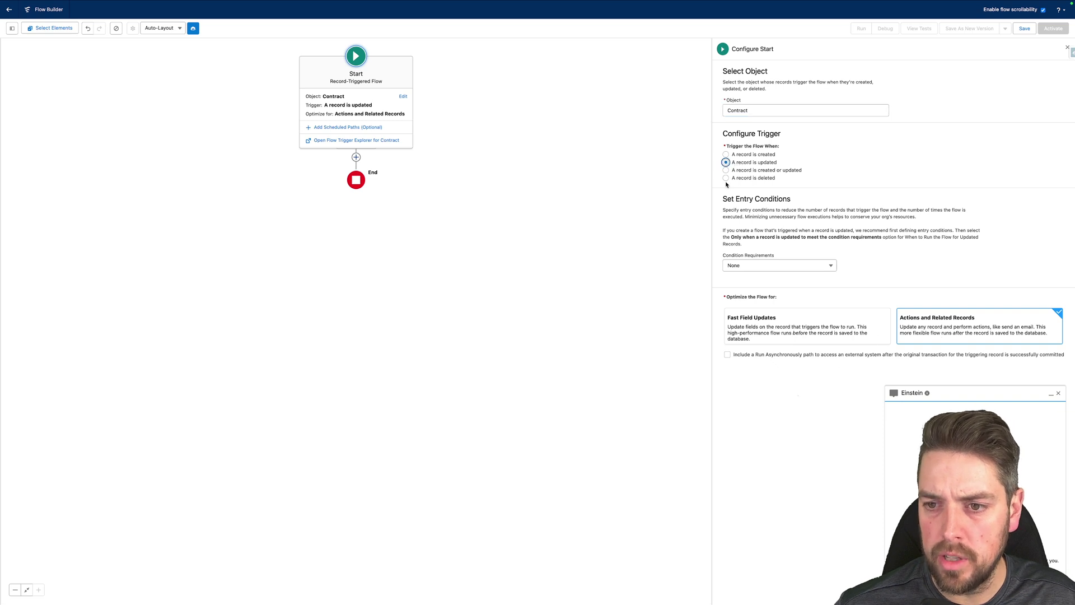
Step: Require all conditions with Status Equals Activated, running only when a record is updated to meet the condition requirements
click(764, 262)
click(765, 292)
click(764, 297)
text(status)
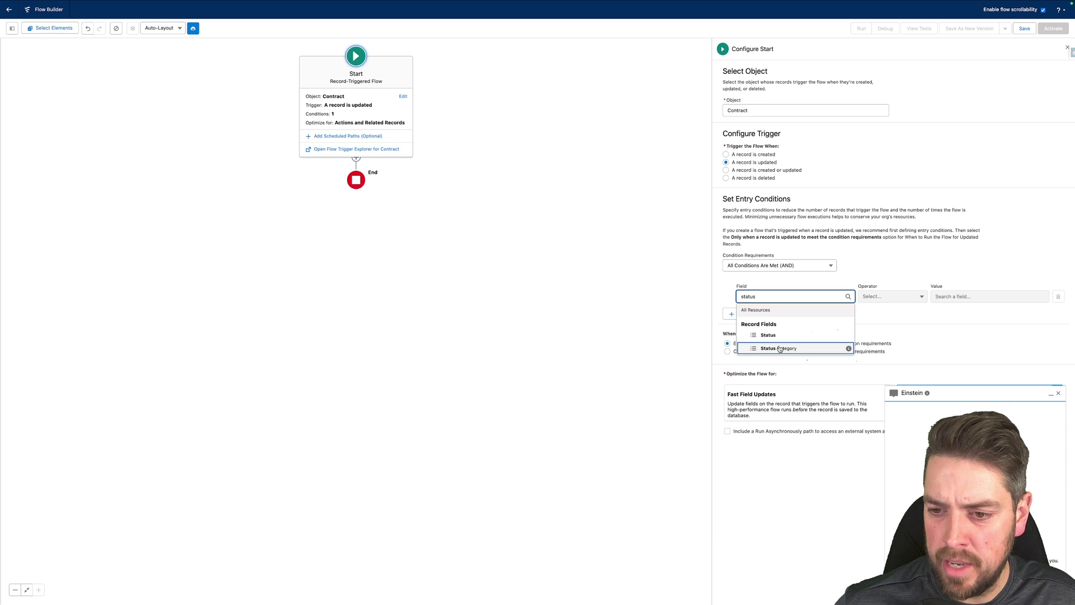
click(771, 335)
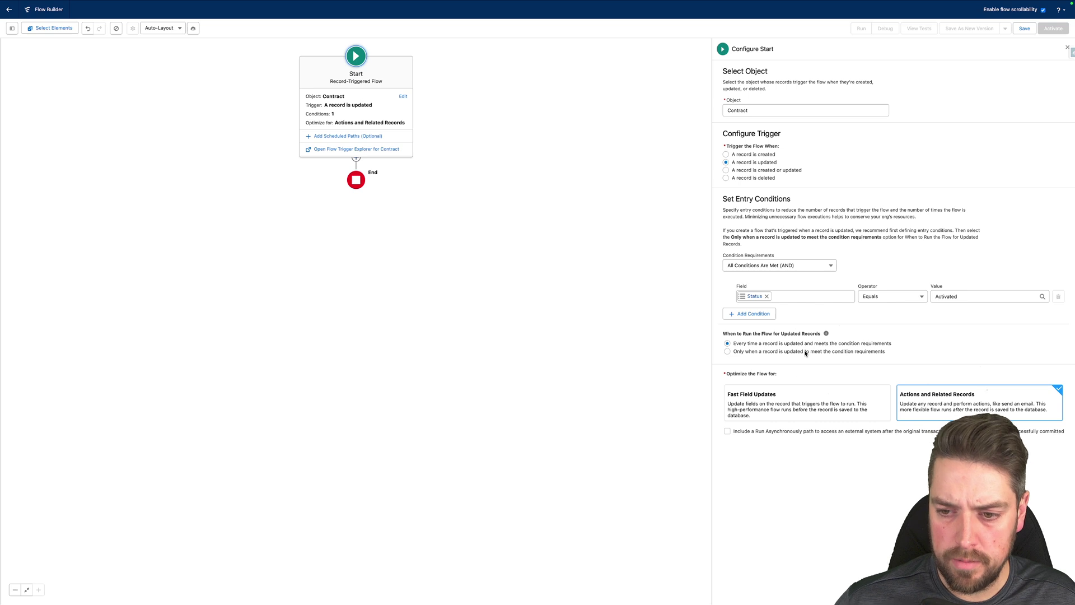
click(727, 352)
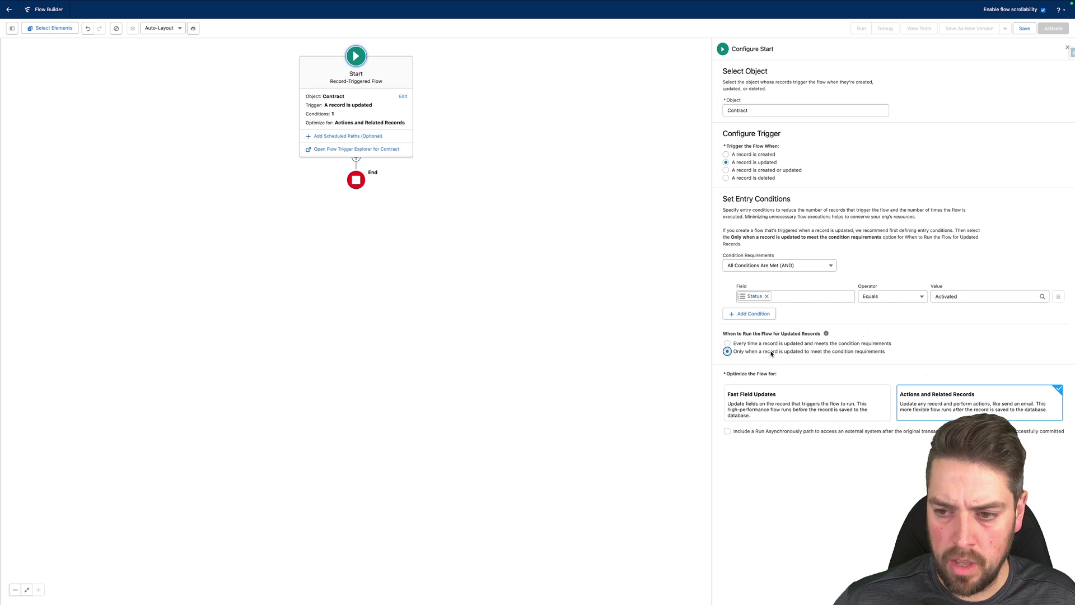
Step: Add a Refresh Decision Table action to the Run Immediately path and label it "Refresh Contract Item Price"
click(356, 158)
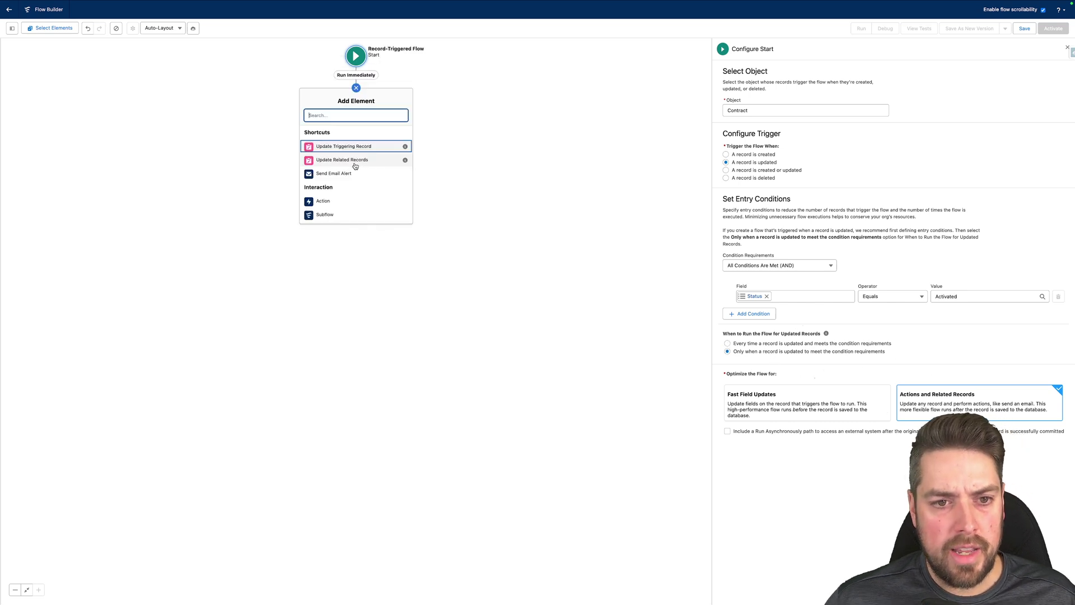
click(336, 203)
click(945, 83)
text(decision ta)
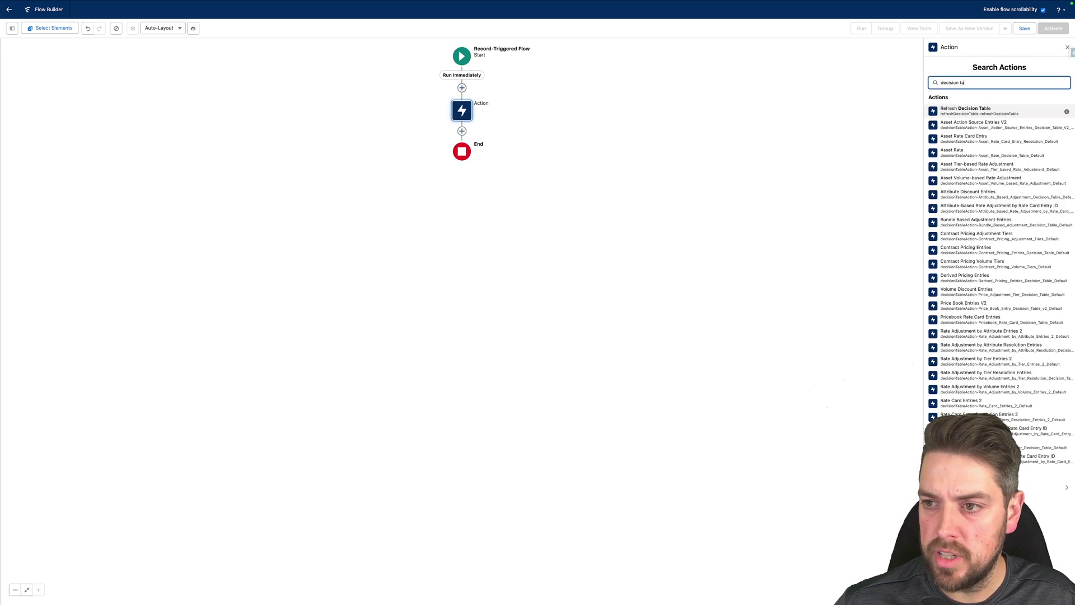
click(980, 116)
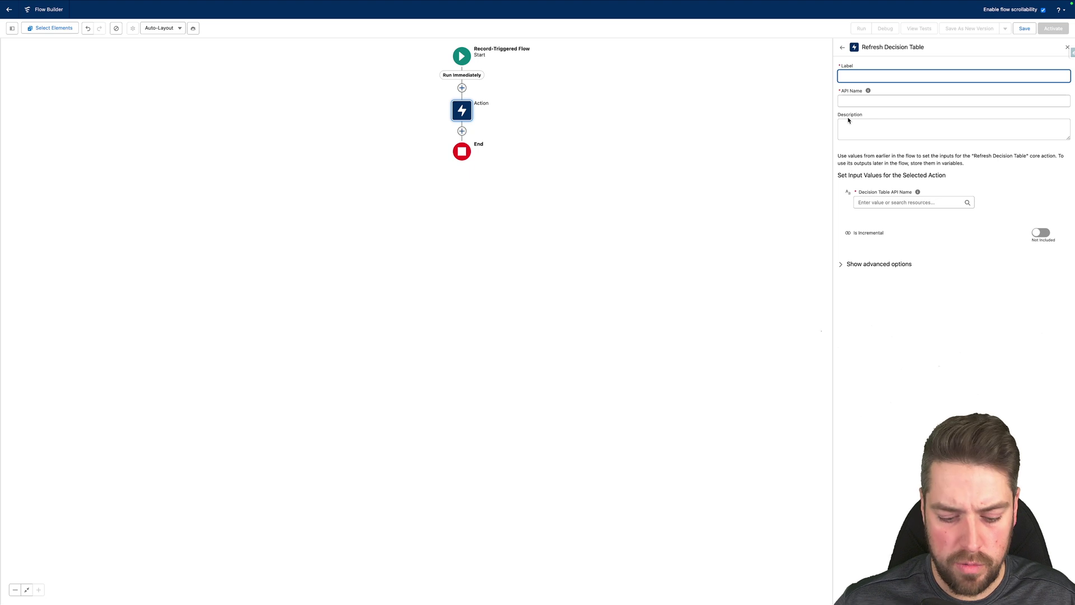
text(Refresh Co)
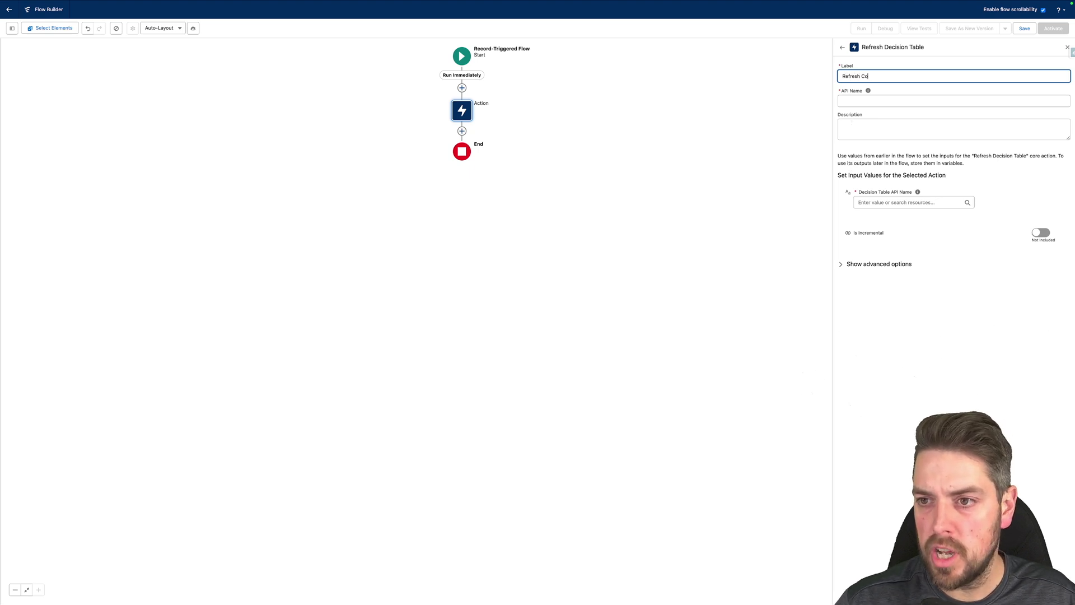
text(ntract Item Pric)
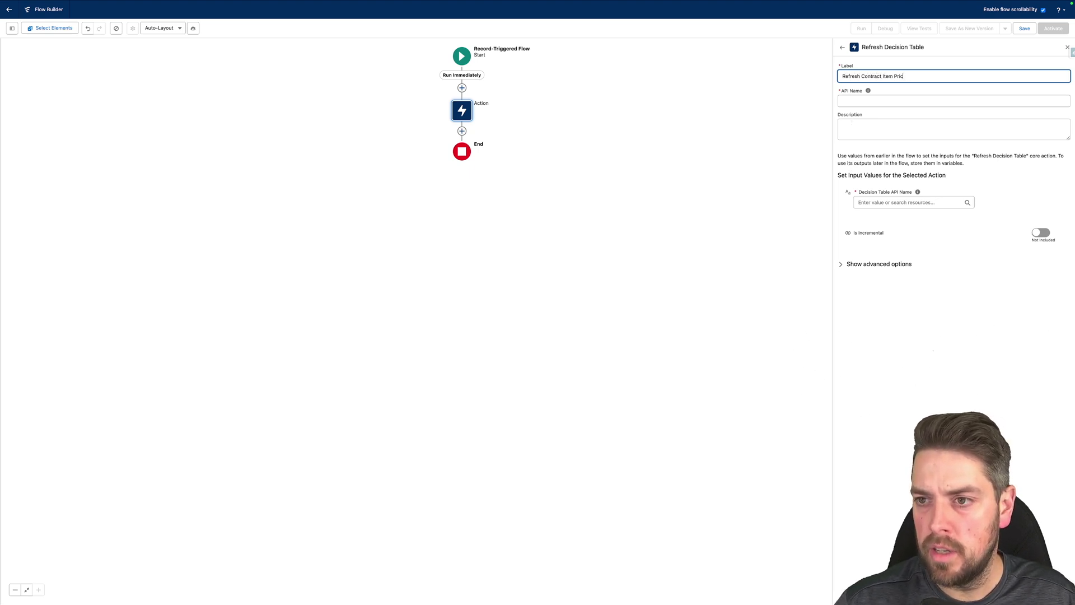
text(e)
click(868, 91)
Step: Open the Contract Pricing Entries decision table in Setup and copy its API name for the action's Decision Table API Name input
click(910, 202)
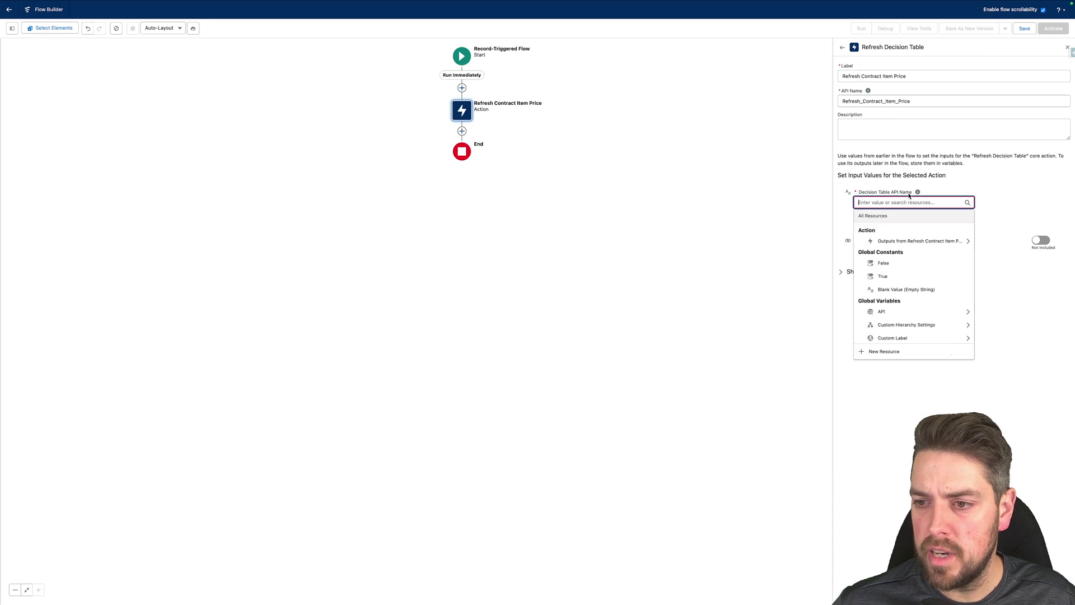
click(984, 192)
click(910, 202)
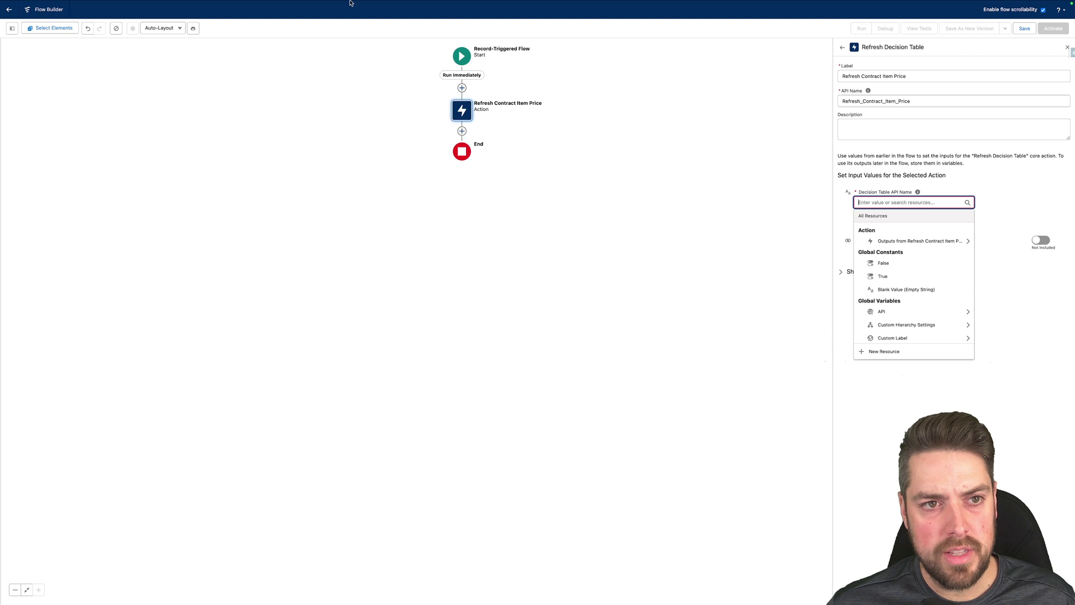
mouse_move(351, 3)
click(364, 19)
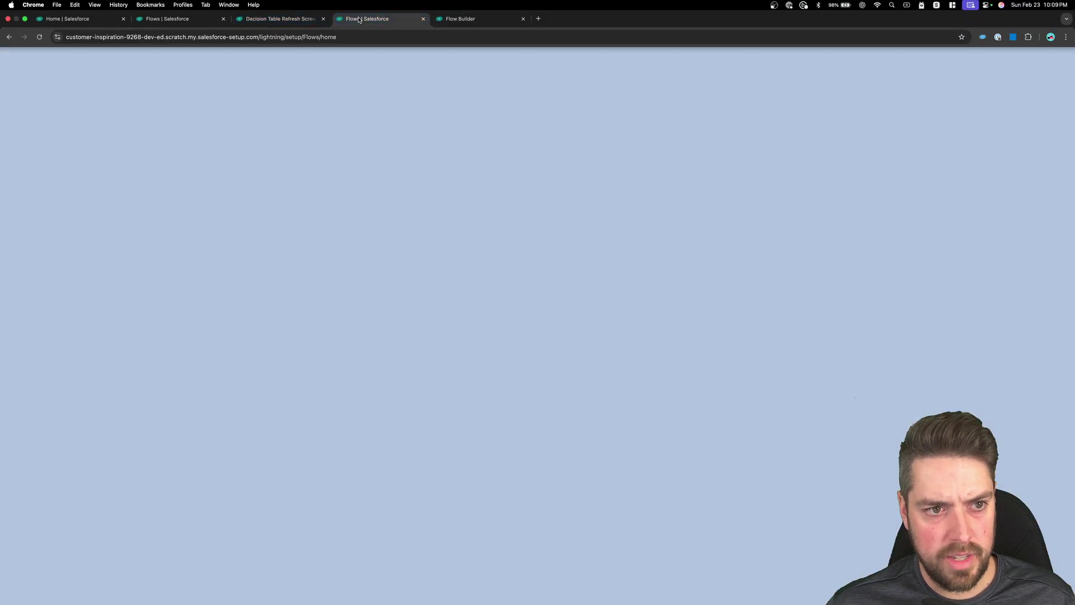
text(decision ta)
click(86, 98)
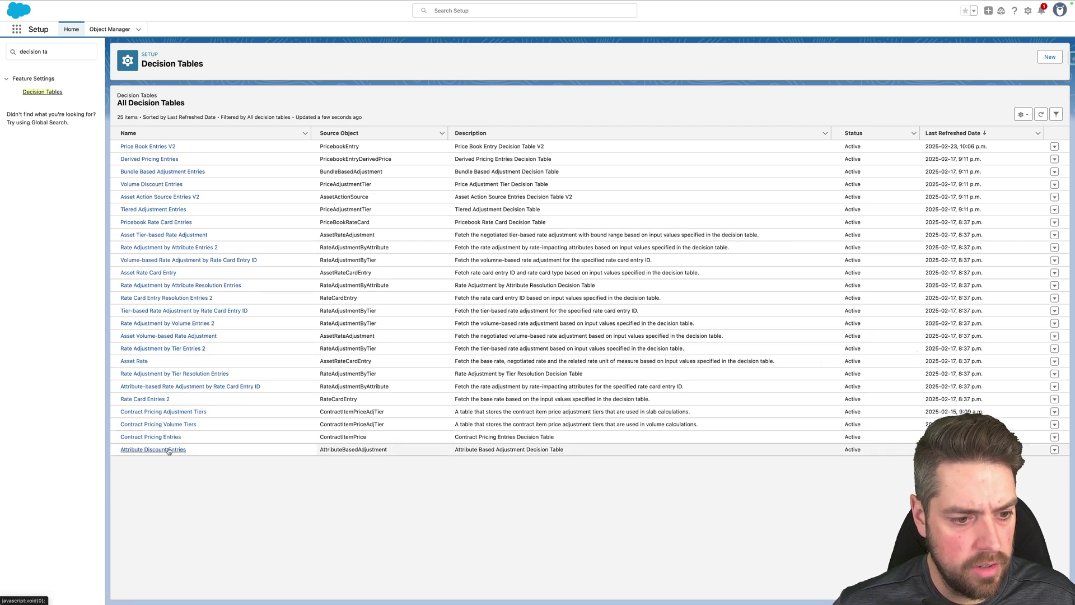
click(142, 439)
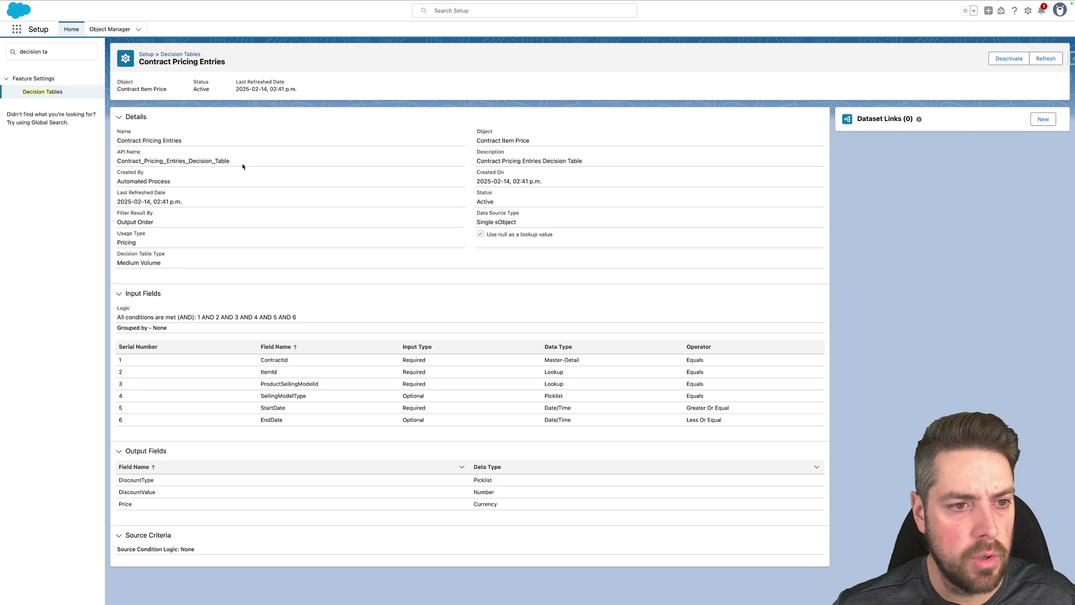
drag(242, 167, 120, 163)
key(ctrl+c)
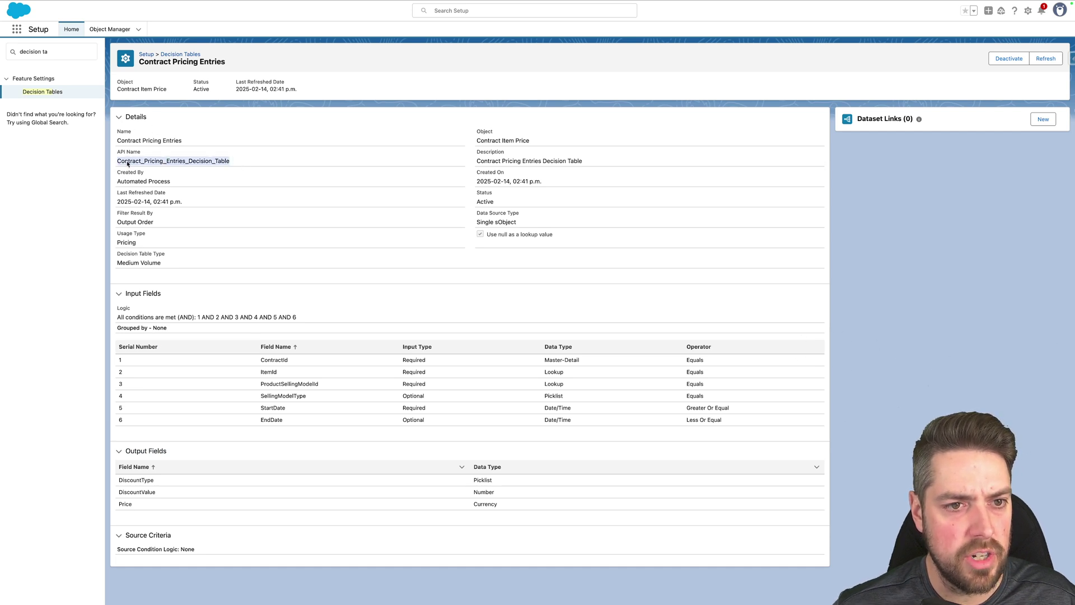
Step: Set the refresh action's Decision Table API Name to Contract_Pricing_Entries_Decision_Table and include Is Incremental with the value True
click(460, 8)
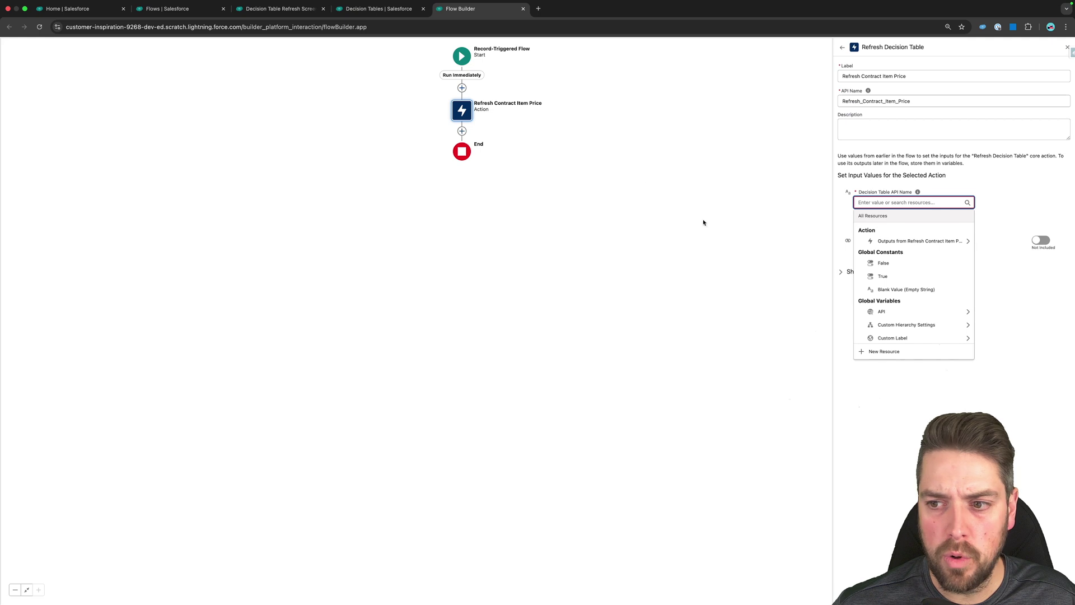
key(ctrl+v)
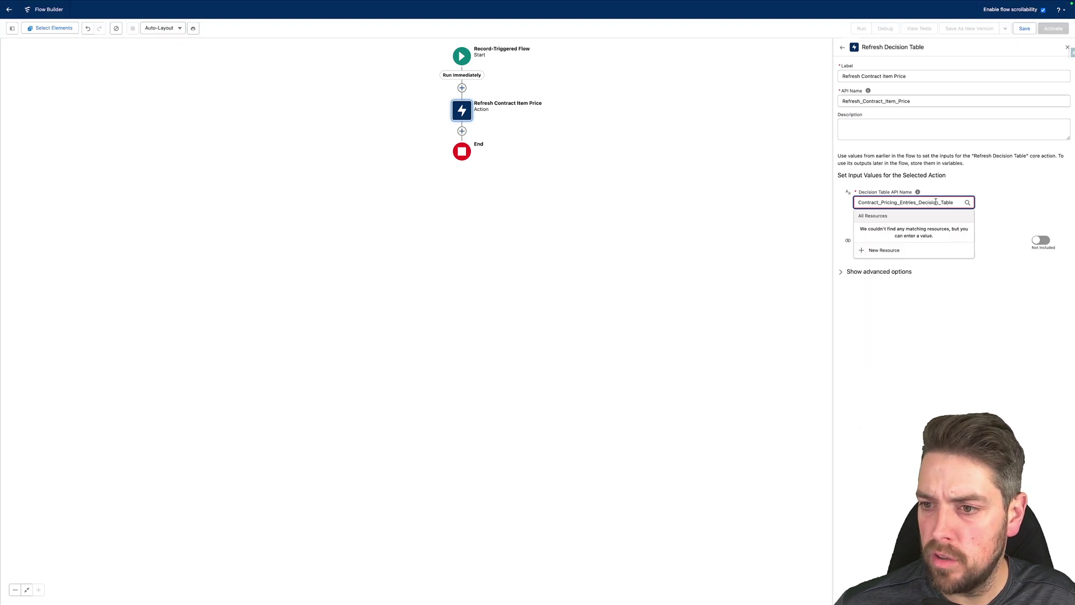
click(990, 191)
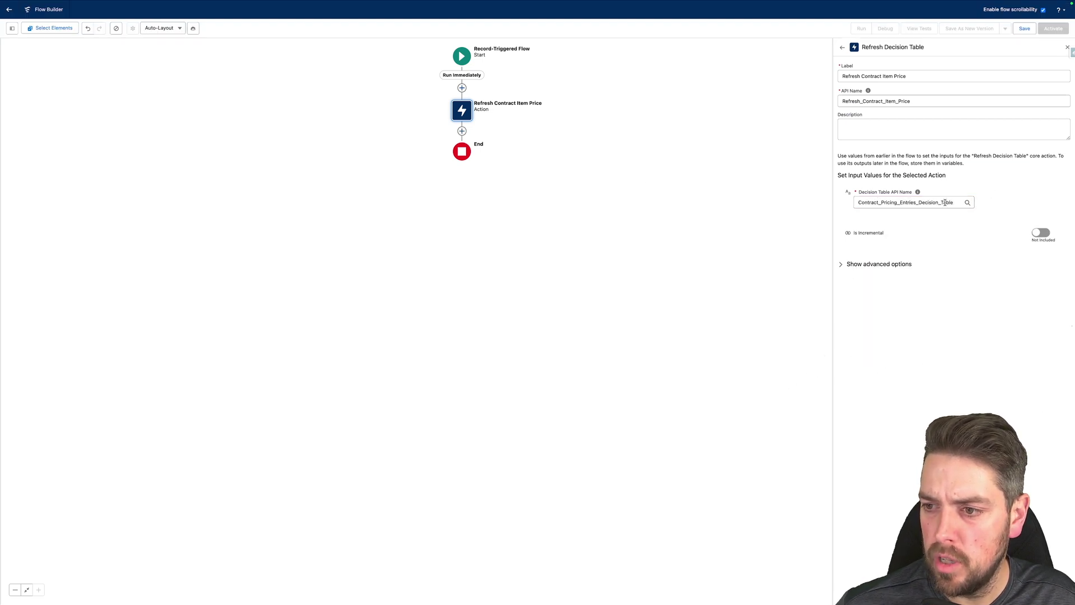
click(1041, 232)
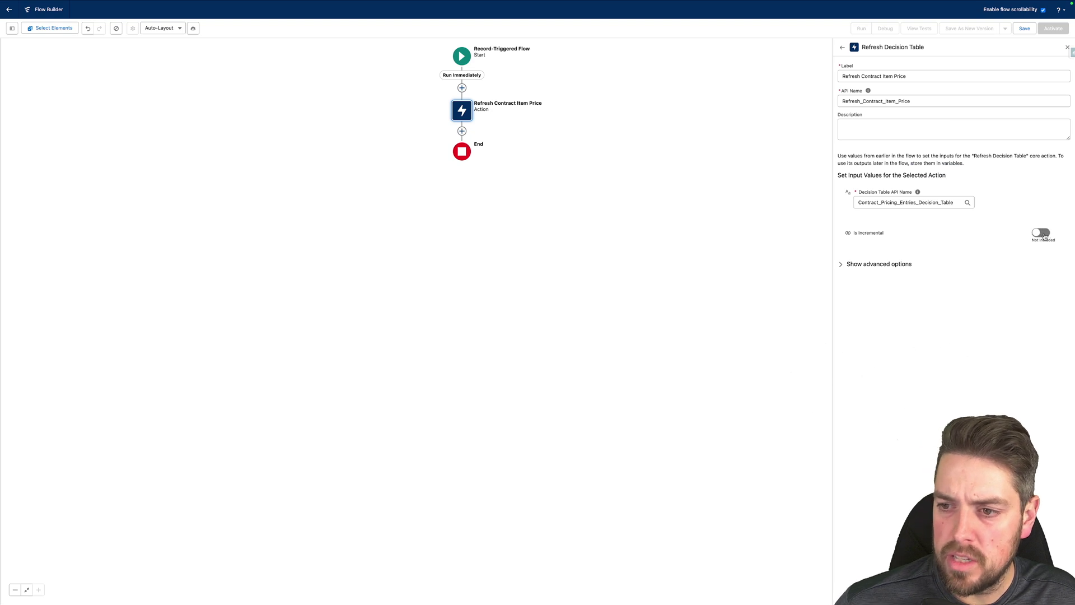
click(896, 237)
text(rue)
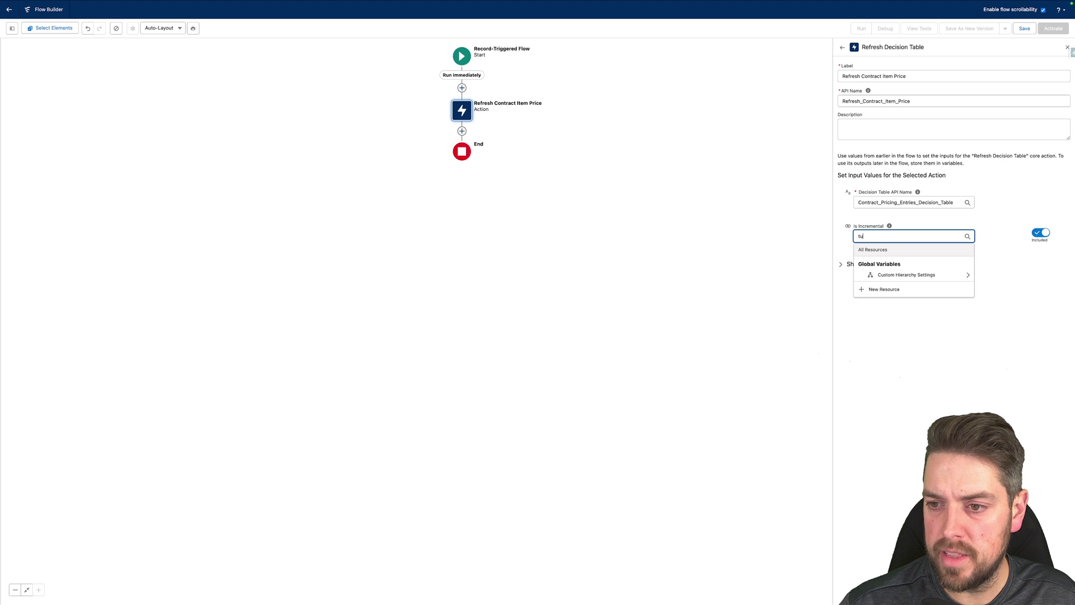
click(885, 276)
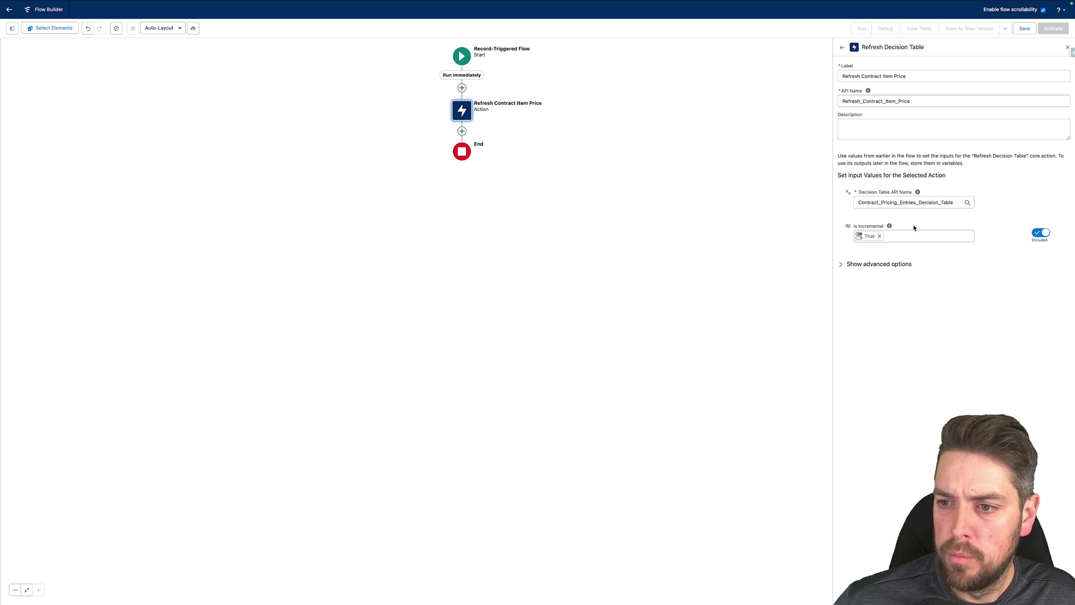
Step: Save the flow with the label "Decision Table - Refresh on Activate" and activate it
click(1025, 28)
click(434, 273)
text(Decision Table -)
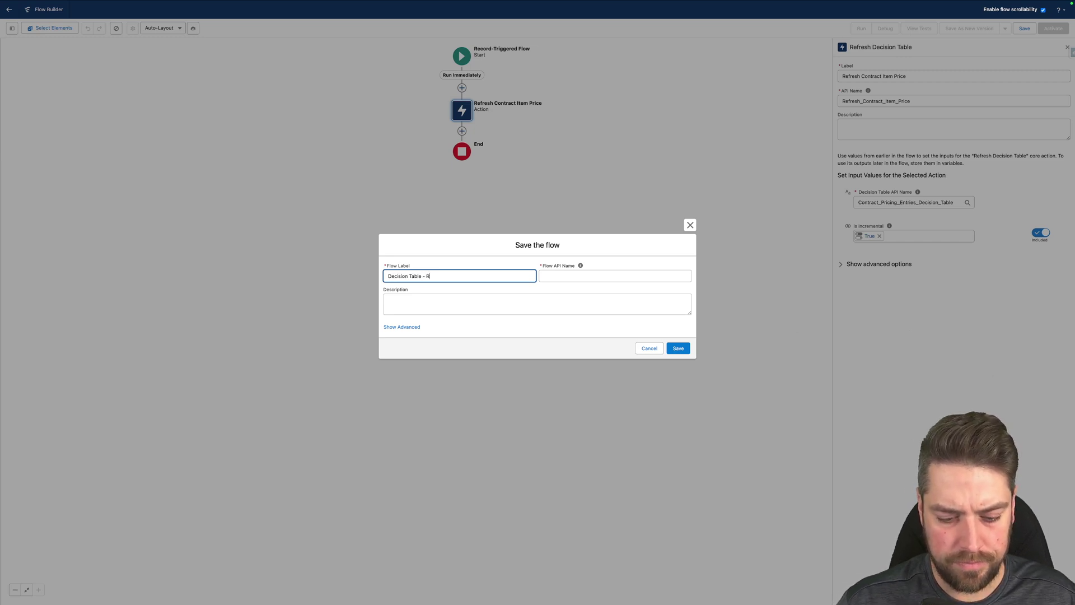
text( Refresh on Activate)
click(581, 265)
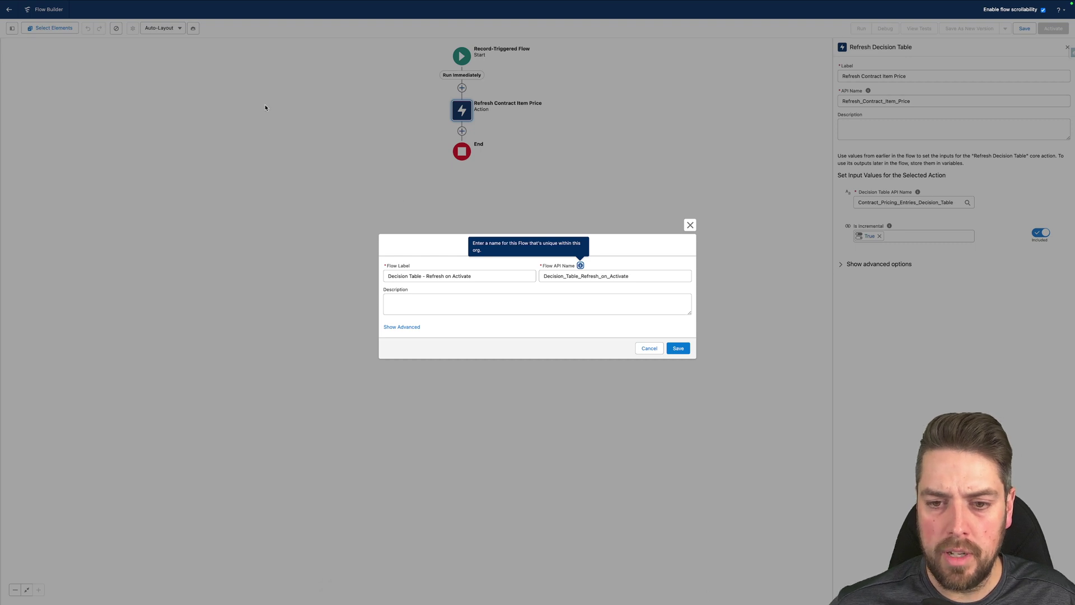
click(678, 348)
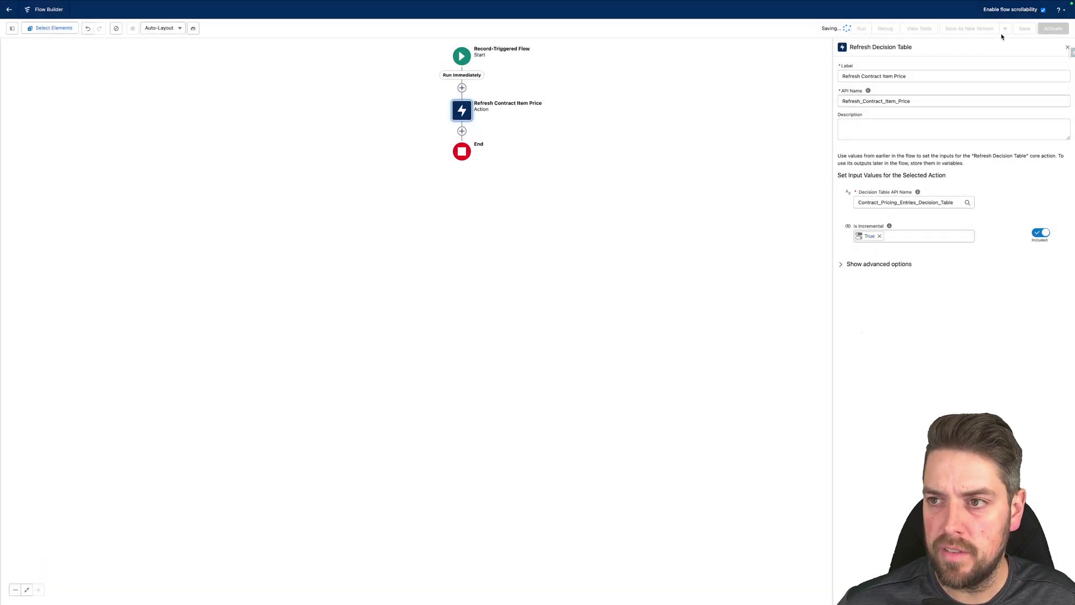
click(1052, 28)
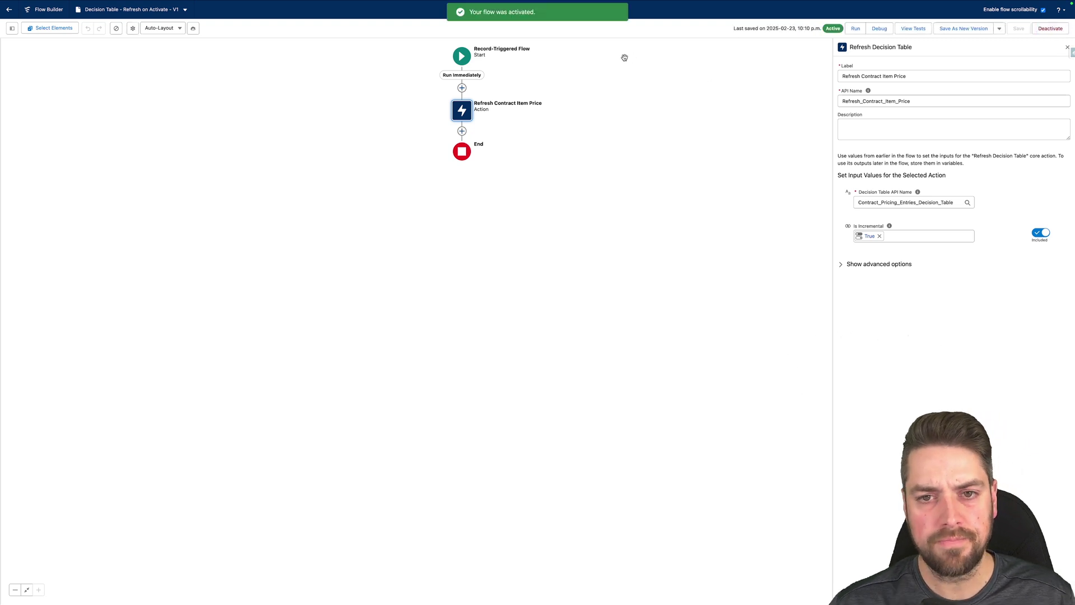